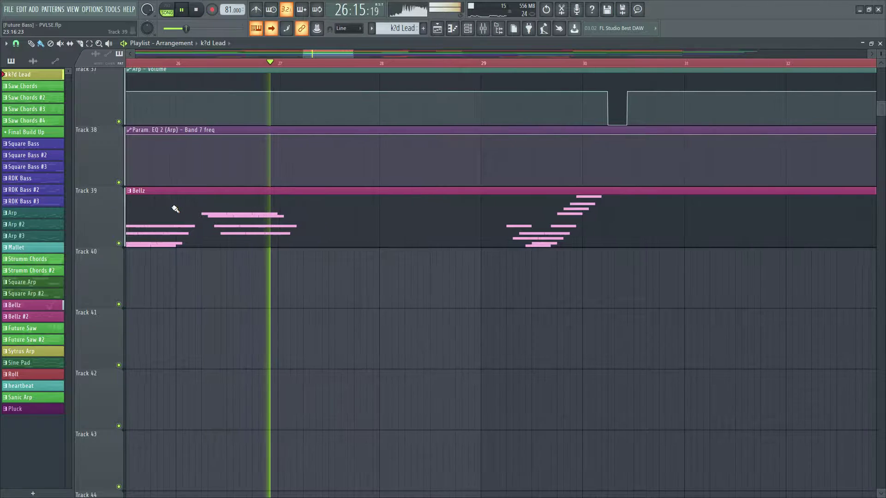
- Play the arrangement from bar 17 and skip ahead to bar 21 around the dip in the Arp volume automation
key("space")
scroll(171, 206, "down", 10)
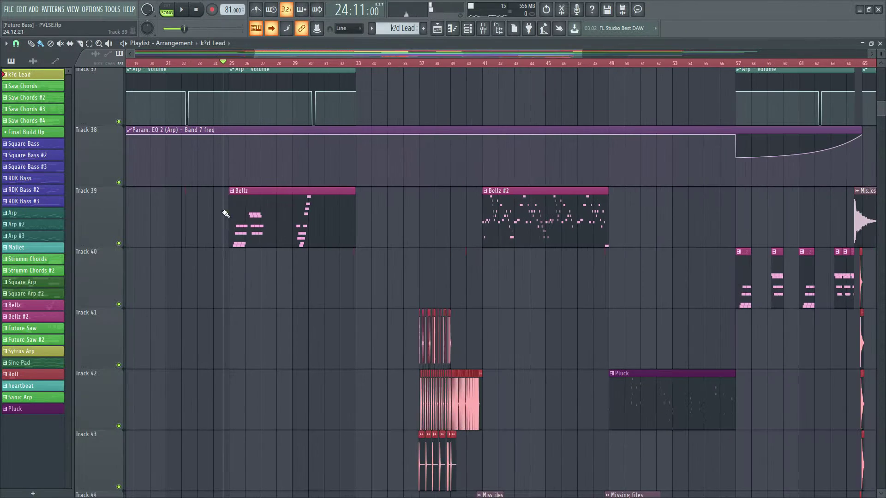
scroll(203, 253, "up", 10)
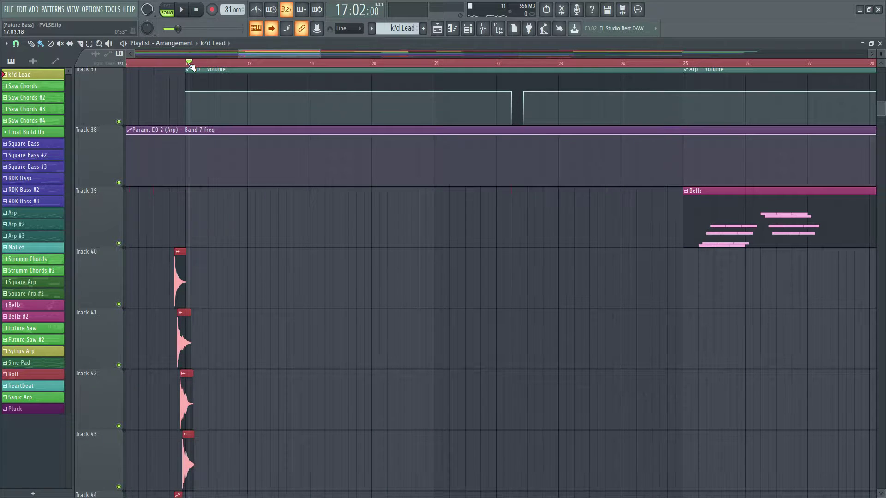
key("space")
left_click(472, 64)
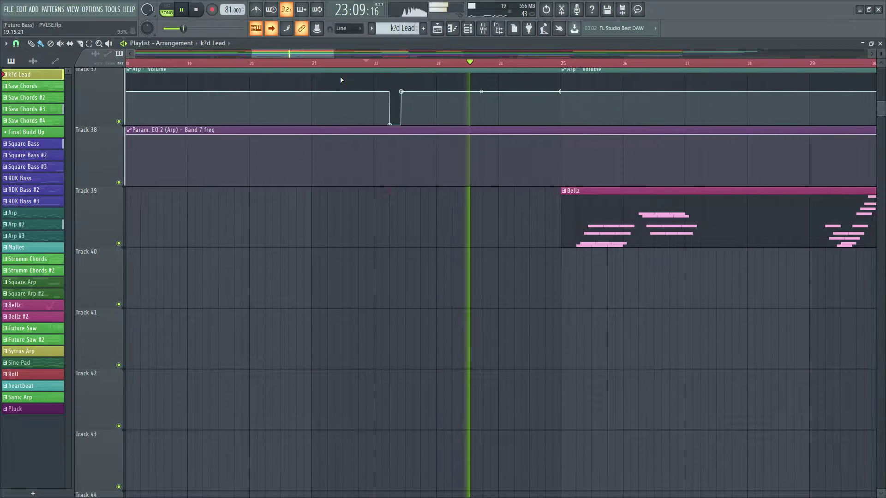
key("space")
- Look over the drum, Tape Stop and lead tracks around bars 17 to 28 in the playlist and open the mixer
scroll(469, 223, "up", 5)
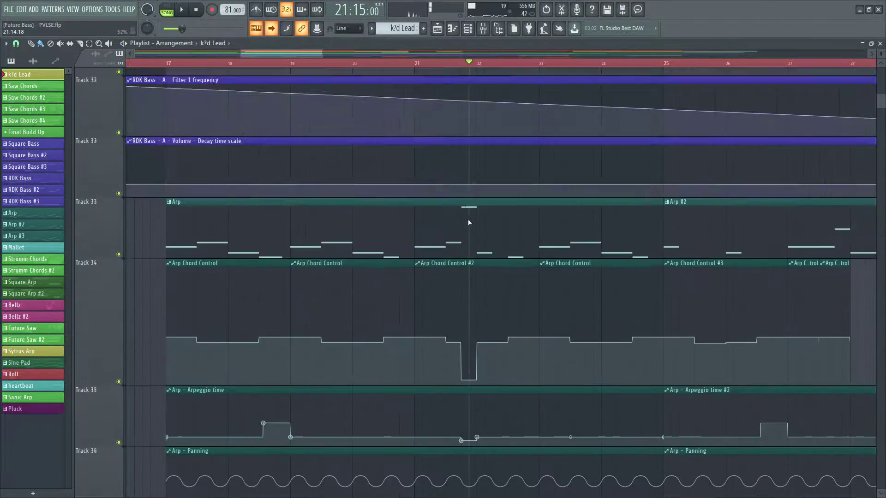
scroll(469, 223, "up", 20)
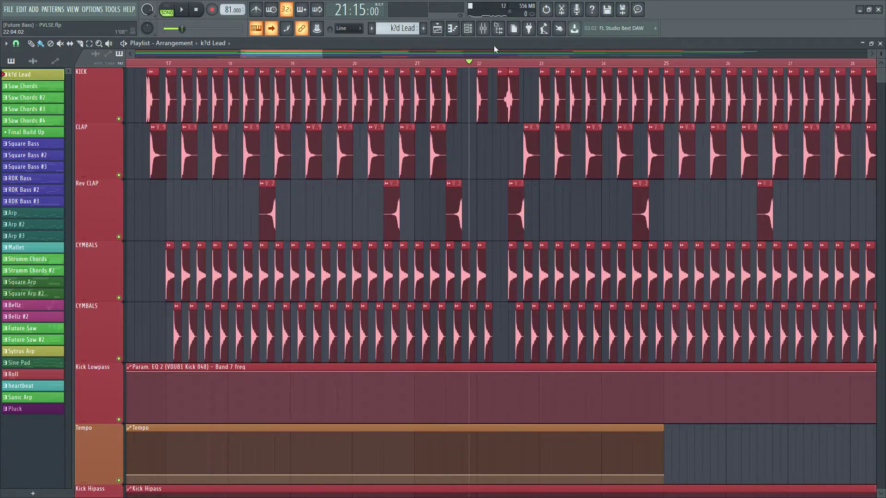
scroll(466, 222, "down", 9)
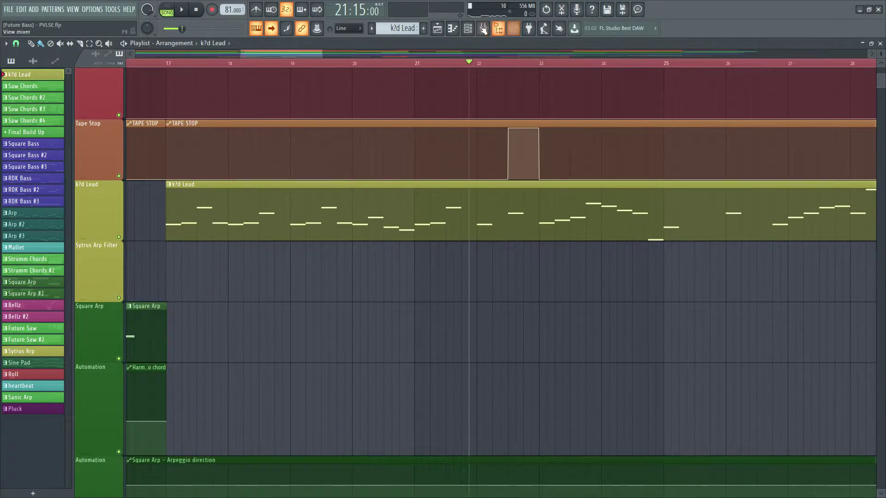
left_click(483, 29)
left_click(608, 83)
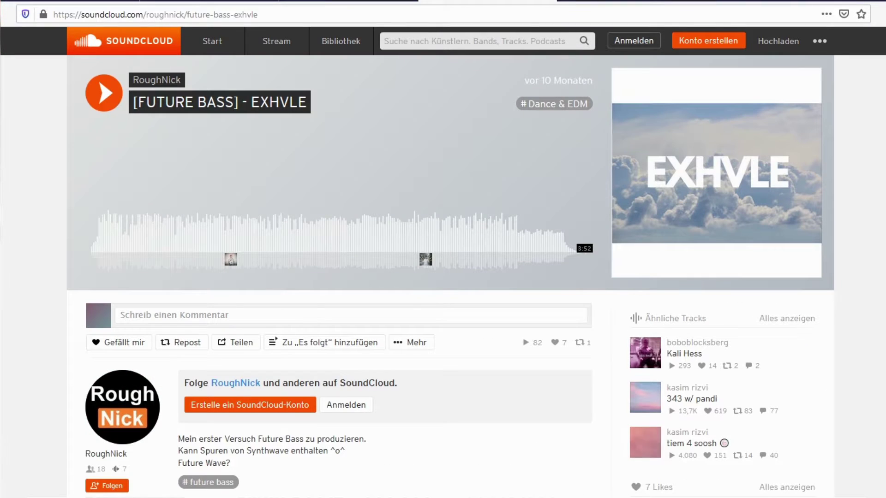
- Find the Saw Chords #2 and Saw Chords #3 clips between bars 17 and 33 in the playlist and start playback
scroll(451, 277, "down", 2)
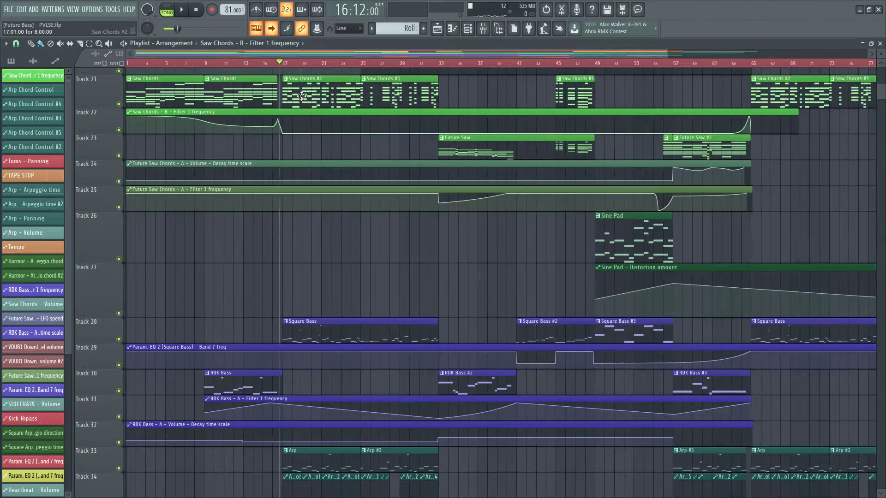
scroll(280, 100, "down", 2)
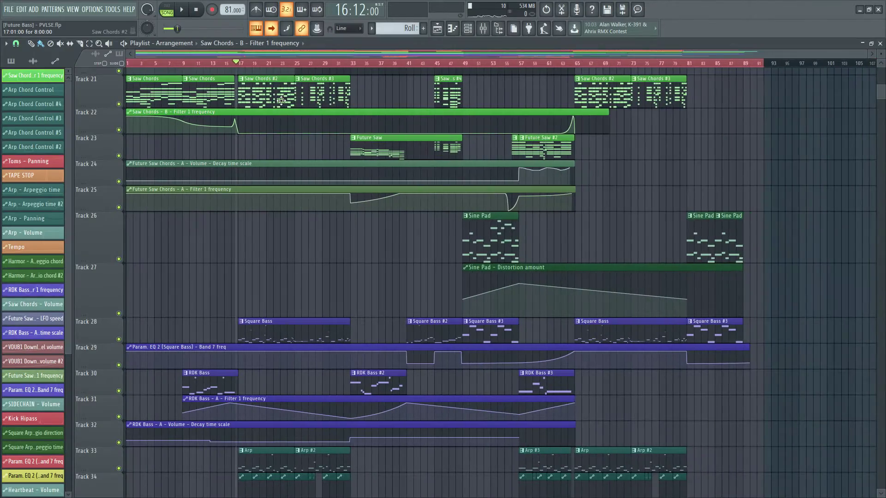
scroll(127, 205, "up", 3)
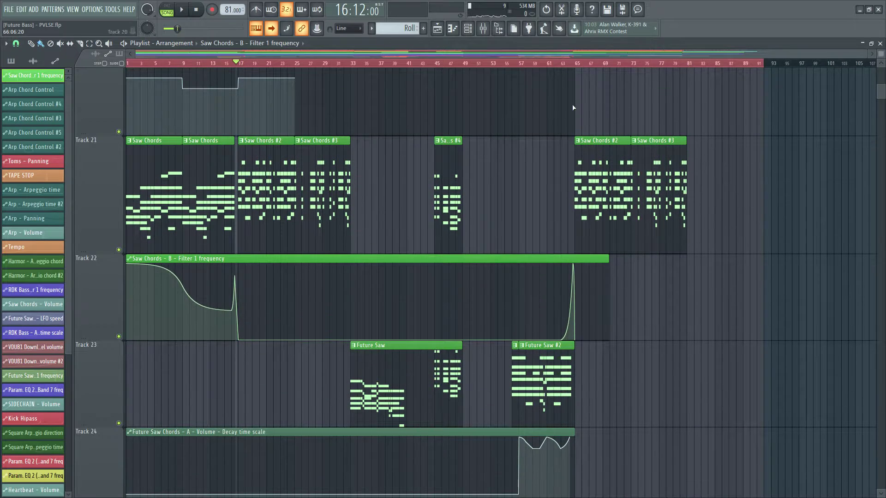
scroll(128, 205, "up", 2)
scroll(128, 205, "up", 2)
left_click_drag(300, 51, 261, 52)
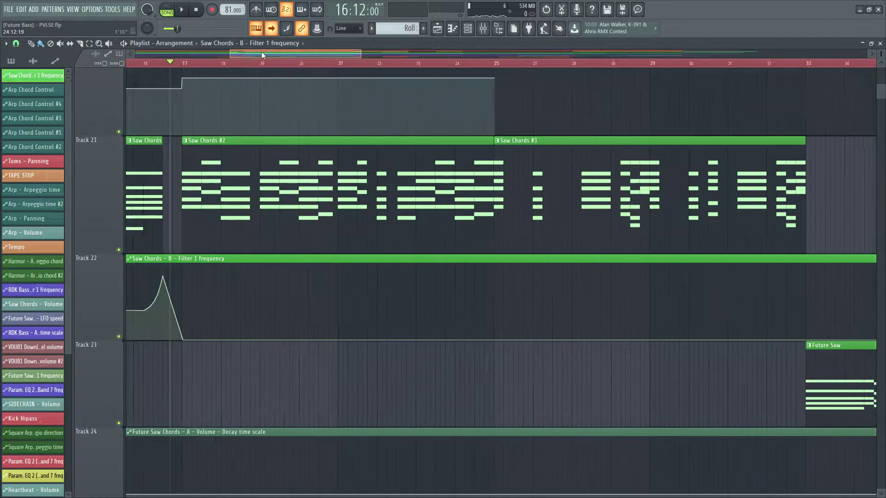
key("space")
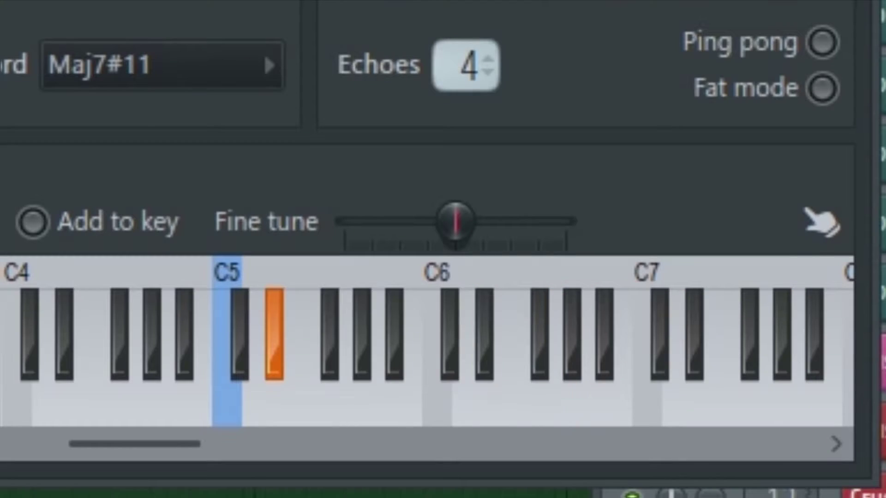
- Cycle the arpeggiator chord through Maj7add13, m7add11, m7add13 and m7b5
scroll(161, 64, "down", 1)
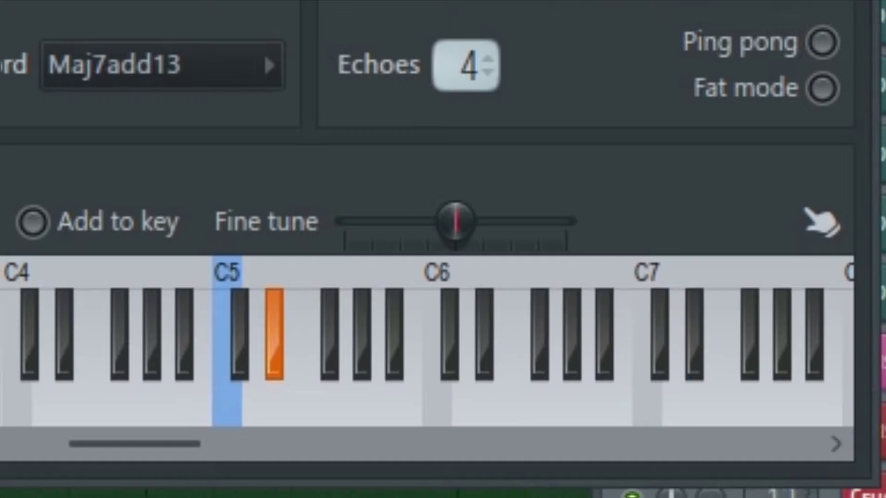
scroll(161, 65, "down", 1)
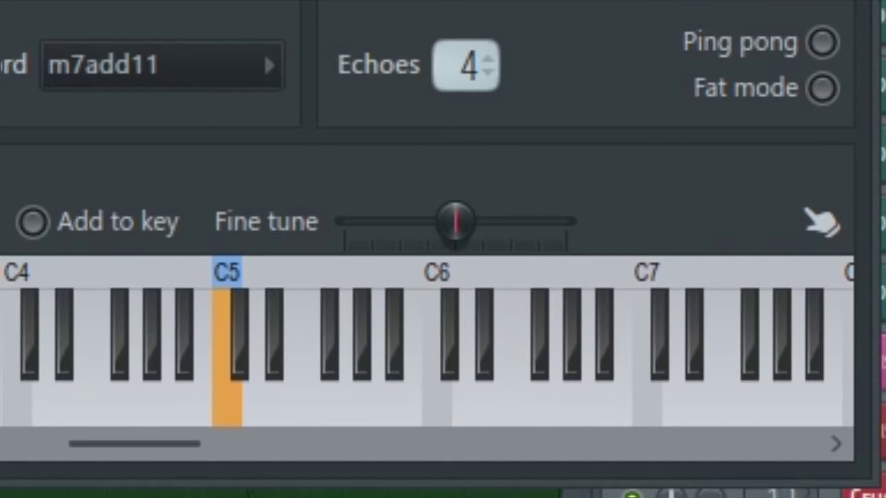
scroll(264, 54, "down", 1)
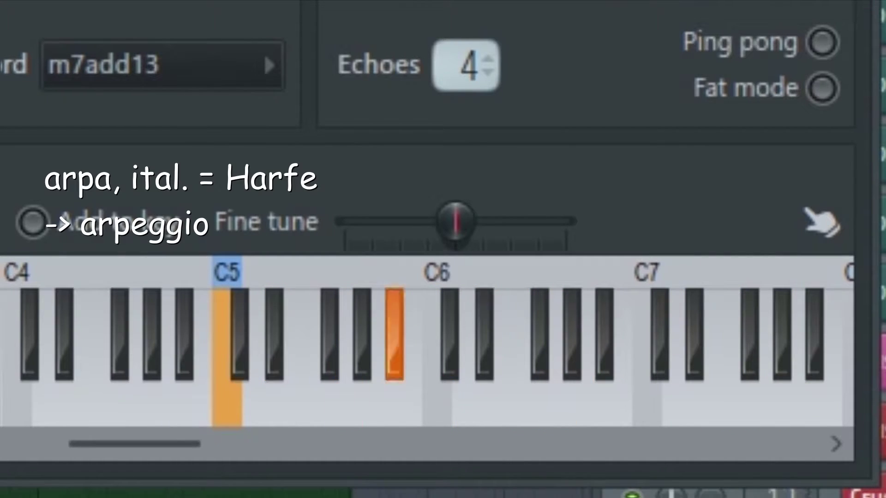
scroll(264, 53, "down", 1)
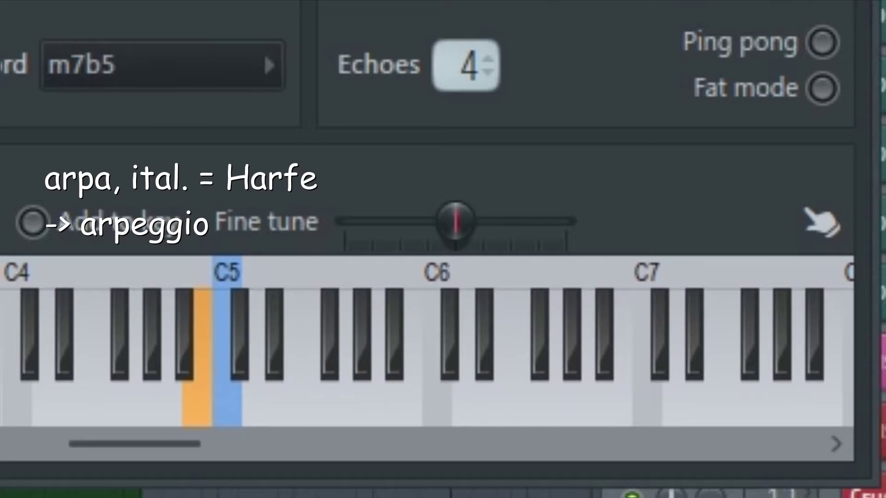
scroll(264, 53, "down", 1)
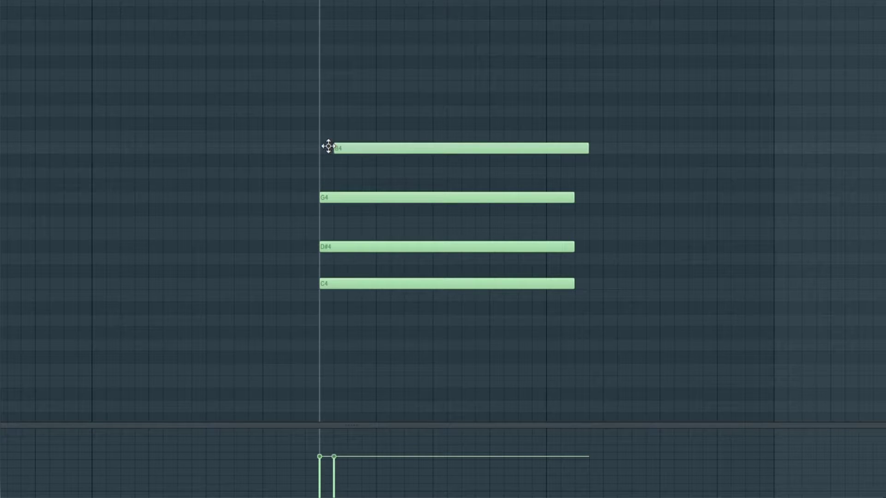
- Complete the C4, D#4 and G4 chord with A#4 and D5 notes aligned to its start
left_click_drag(316, 154, 319, 165)
left_click_drag(318, 103, 315, 121)
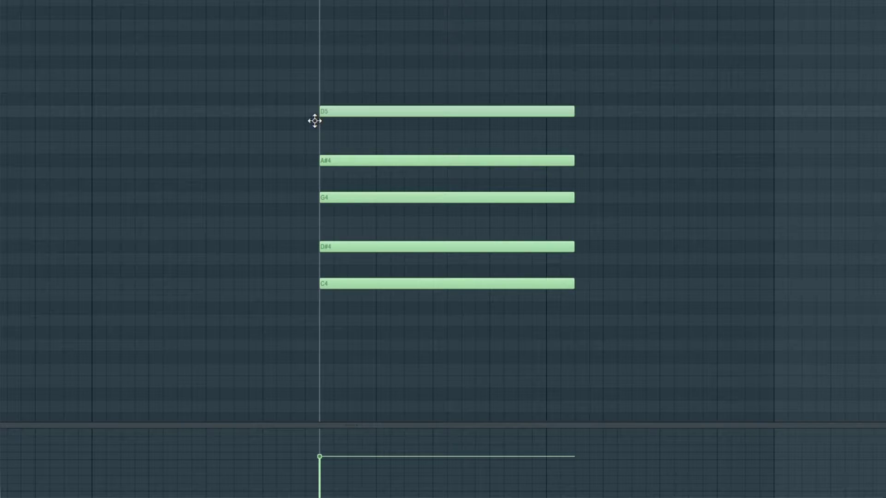
scroll(567, 105, "up", 2)
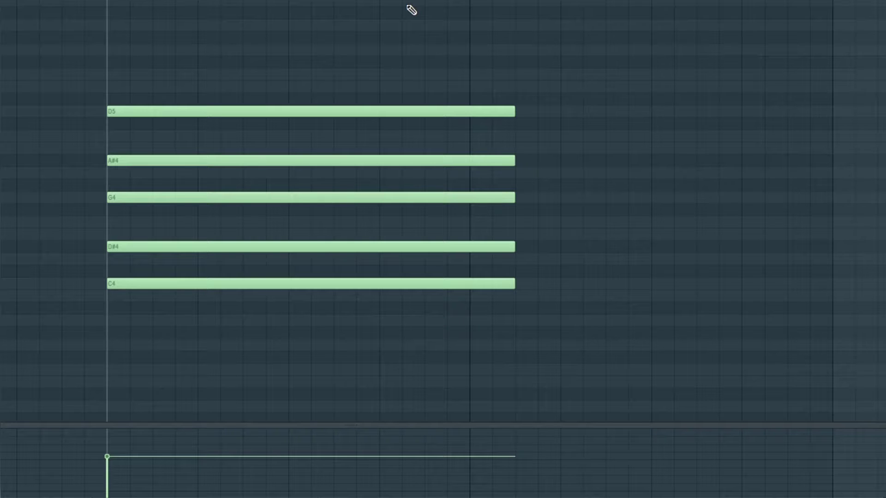
- Play the five-note block chord, and compare it with a strummed version whose note starts are staggered from C4 up to D5
key("space")
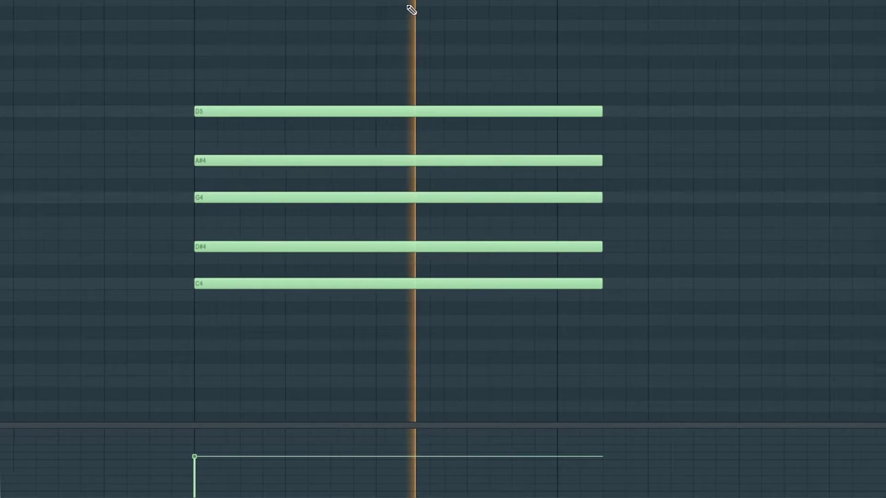
key("space")
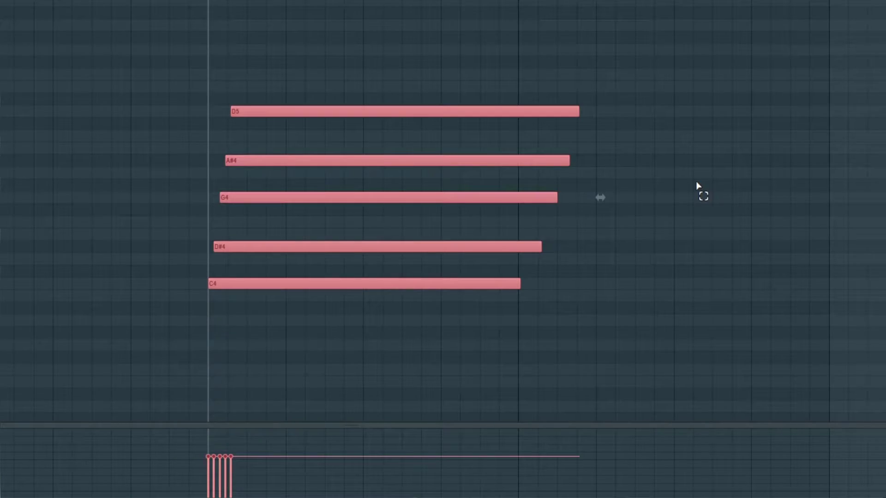
key("space")
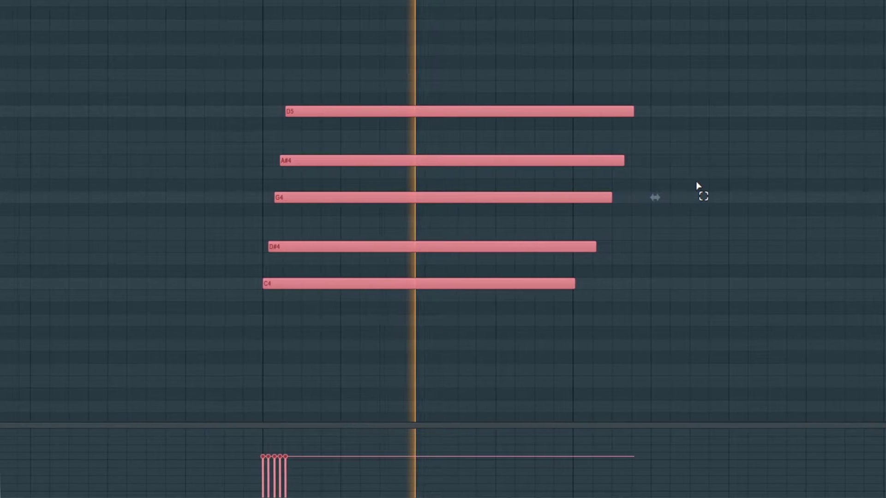
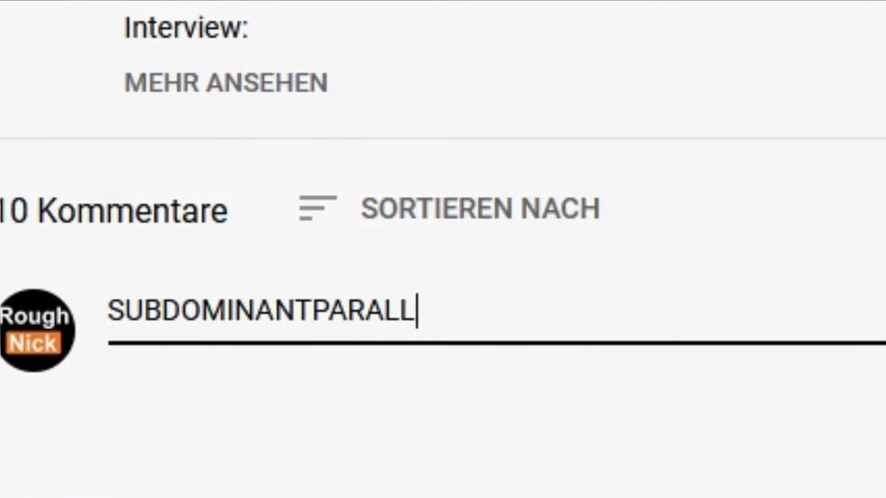
- Write the YouTube comment "SUBDOMINANTPARALLELE WAS IST DAS WIEDER FÜR NE SCHEISSE"
type("ELE WAS IST DAS WIEDER FÜR NE SCFH")
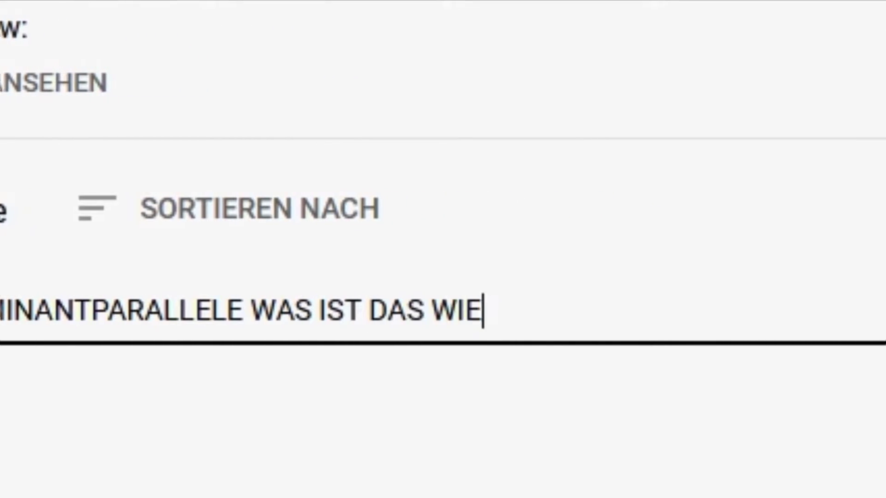
key("BackSpace")
key("BackSpace")
type("HEISSE")
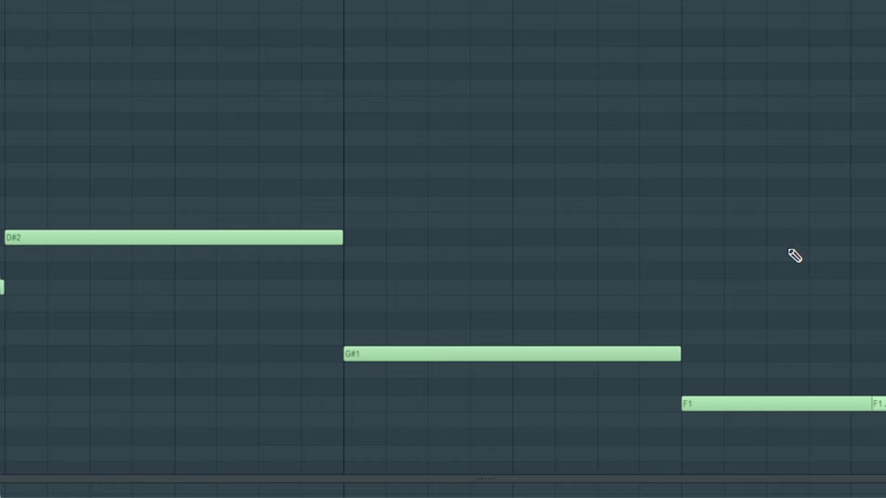
- Audition the bass line around its F1 notes and play the melody starting on D6 in the piano roll
key("y")
left_click_drag(794, 255, 787, 248)
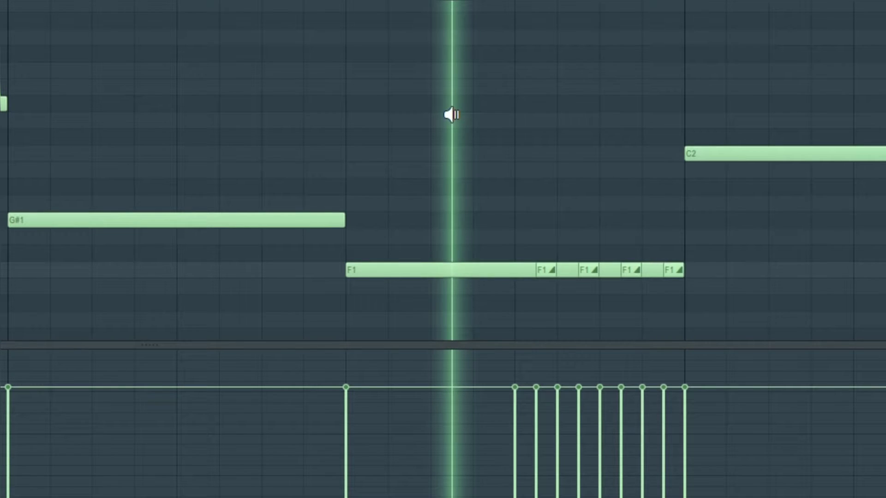
left_click_drag(451, 115, 457, 120)
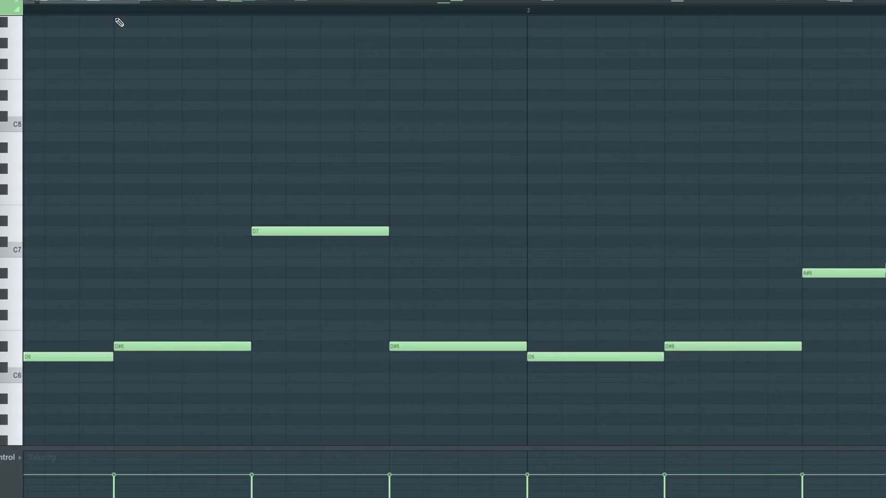
key("space")
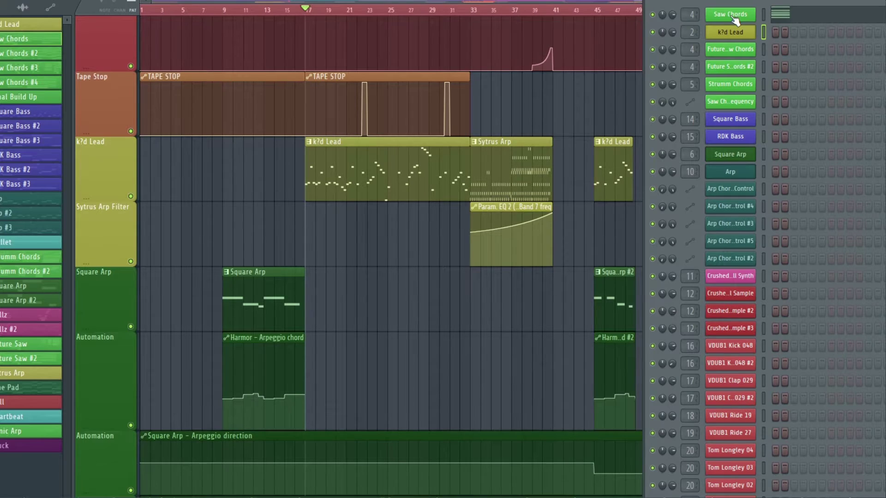
- Open the Saw Chords channel's instrument and its piano roll, and play the chord progression
left_click(733, 18)
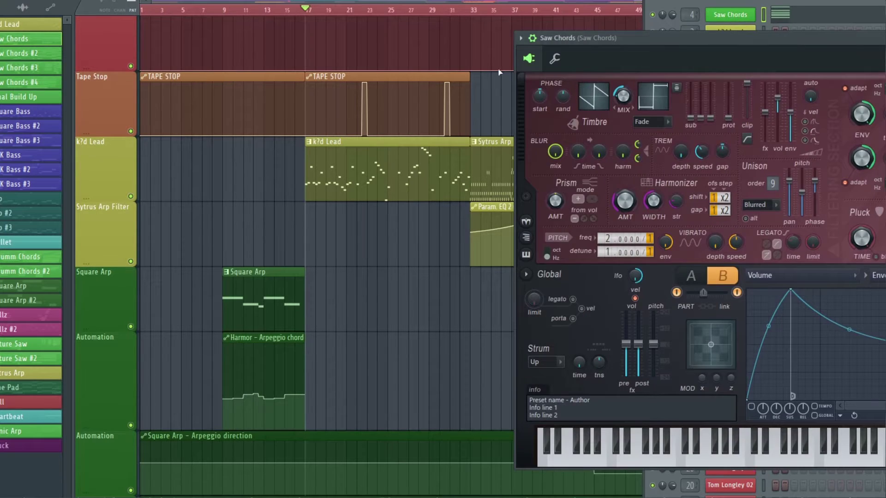
left_click(779, 14)
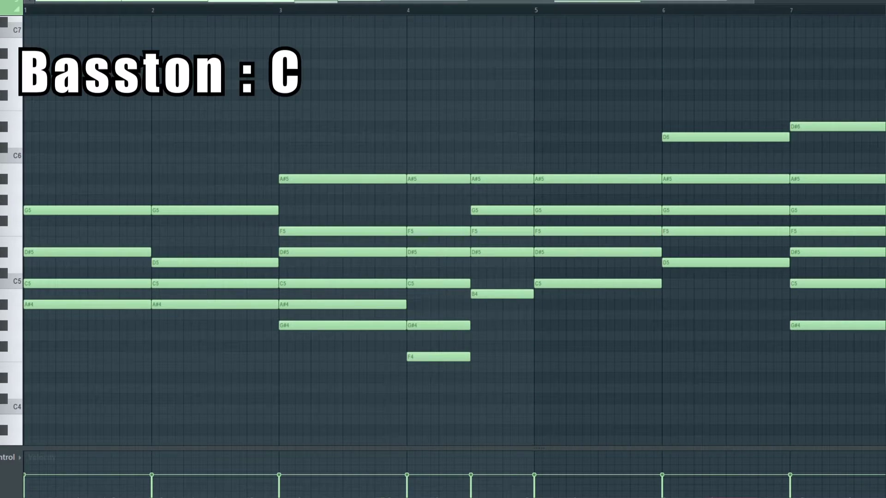
key("space")
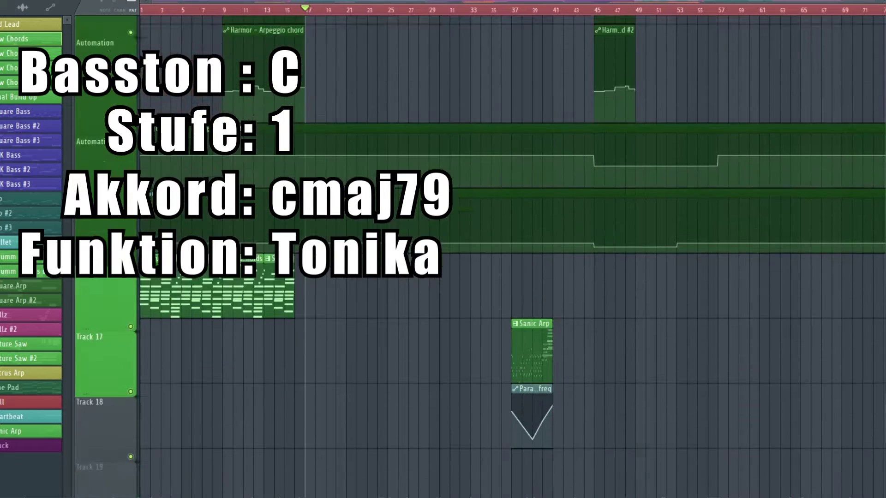
- Locate the Saw Chords #2 and #3 clips on Track 21 and compare their placement with the Future Saw clips
scroll(507, 258, "down", 10)
scroll(507, 259, "up", 5, "ctrl")
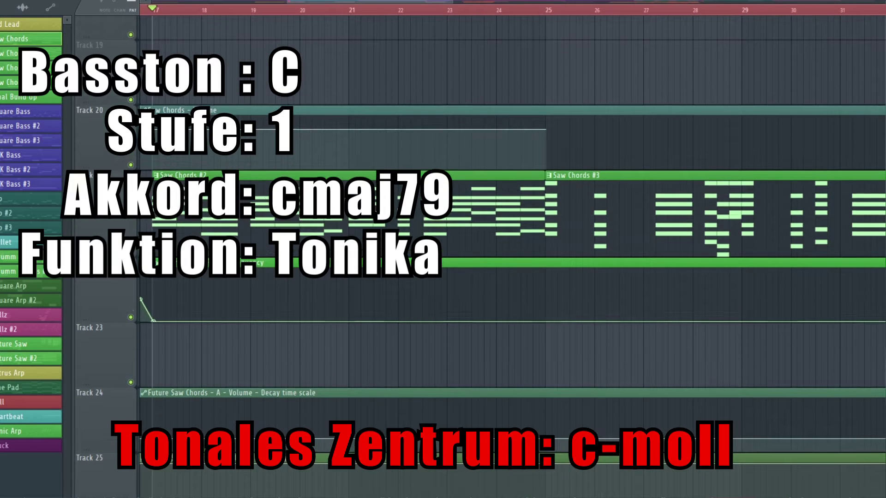
scroll(222, 216, "down", 3, "ctrl")
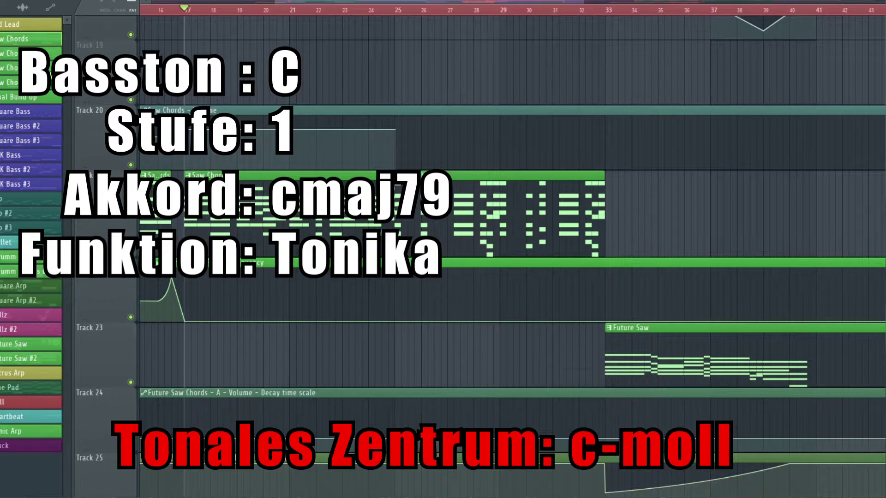
scroll(234, 220, "down", 5)
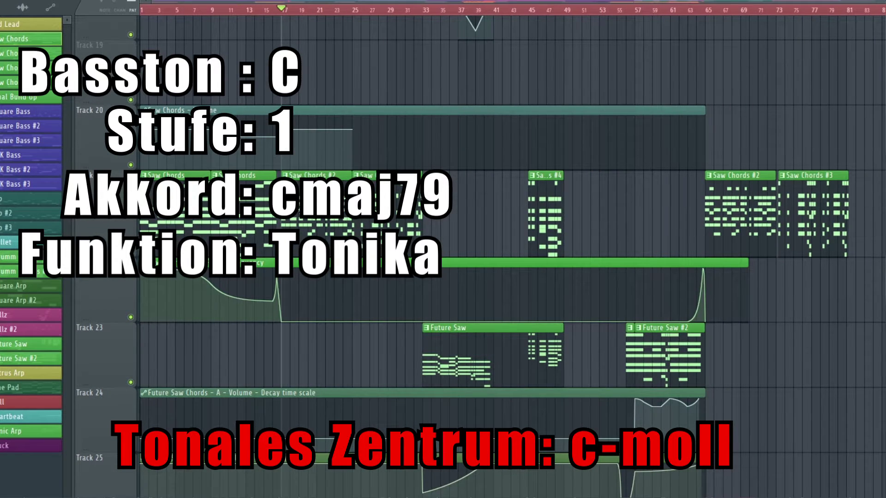
scroll(282, 216, "up", 5)
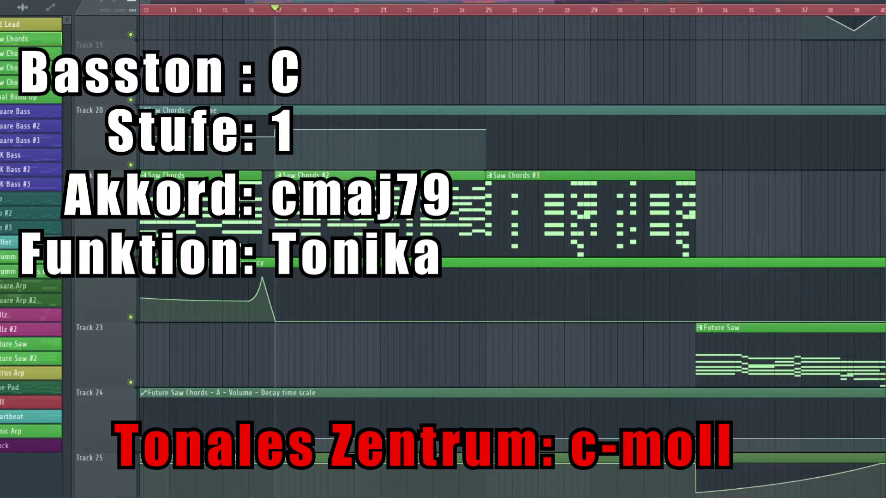
- Open the Saw Chords #2 clip in the piano roll and examine its opening chords up close
double_click(287, 226)
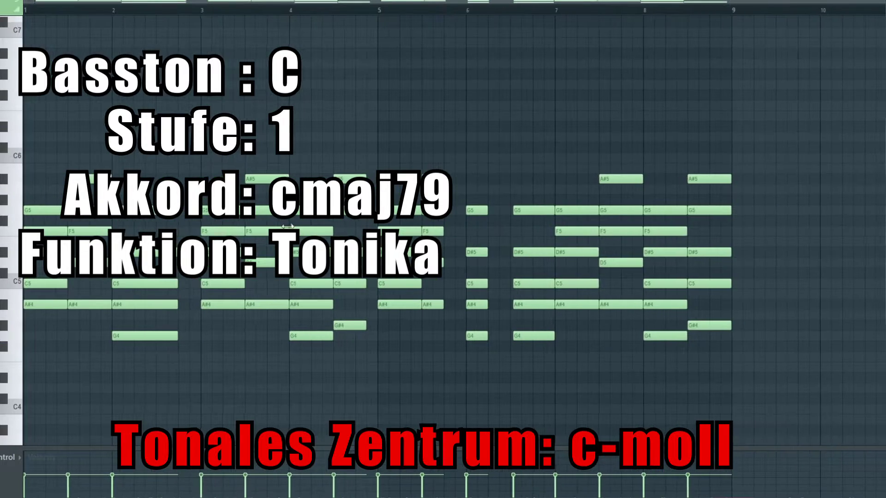
scroll(19, 287, "up", 2)
scroll(19, 286, "up", 3)
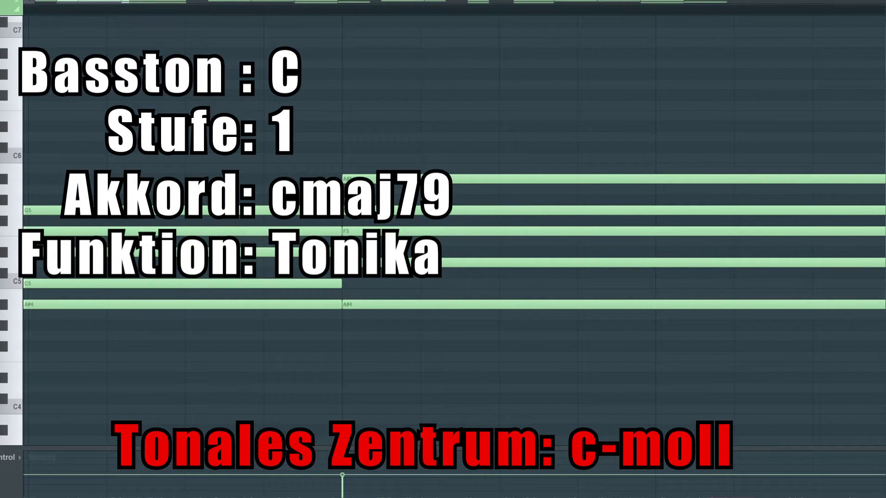
scroll(18, 286, "up", 2)
key("space")
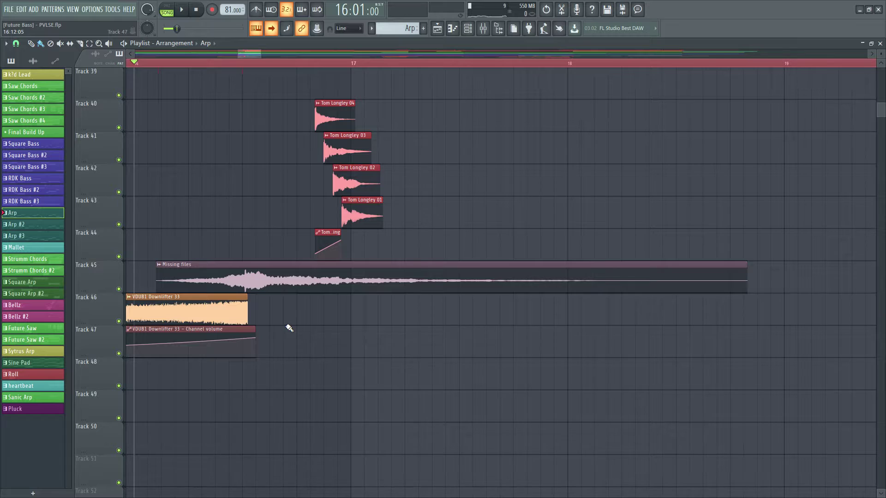
- Play the transition from bar 16 into bar 17 with the tom and downlifter clips, and inspect the Bellz clip
key("space")
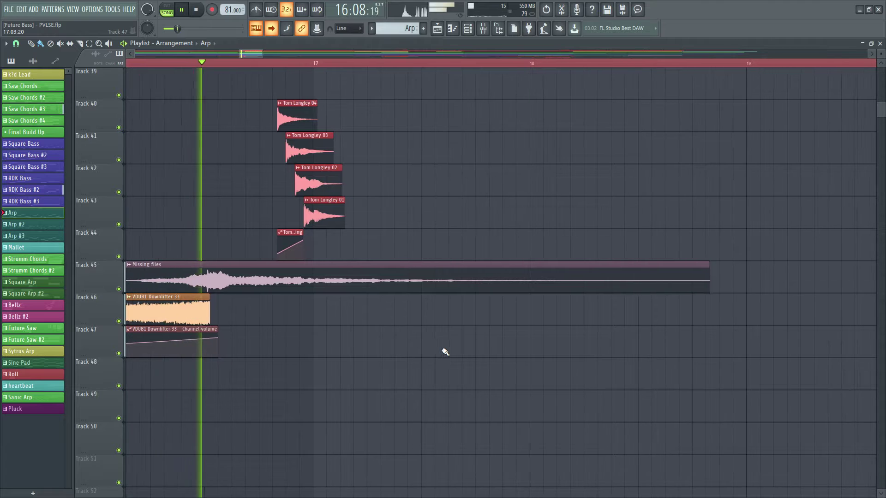
scroll(445, 352, "down", 5)
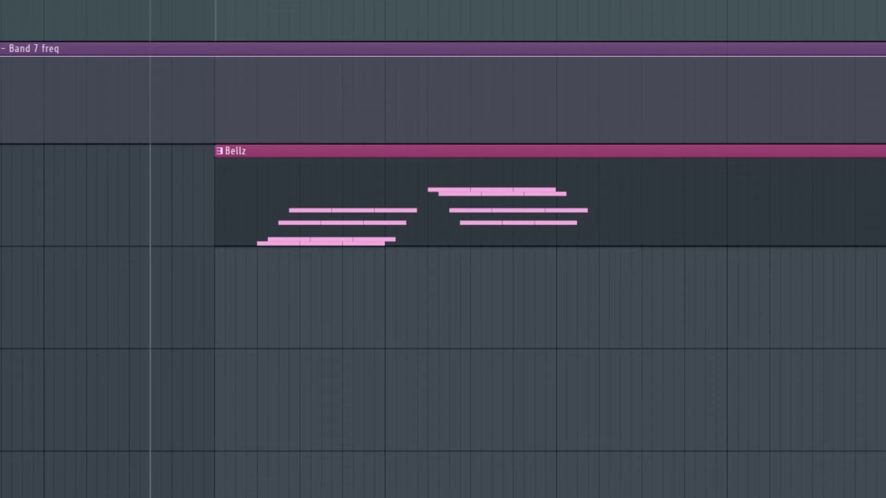
key("space")
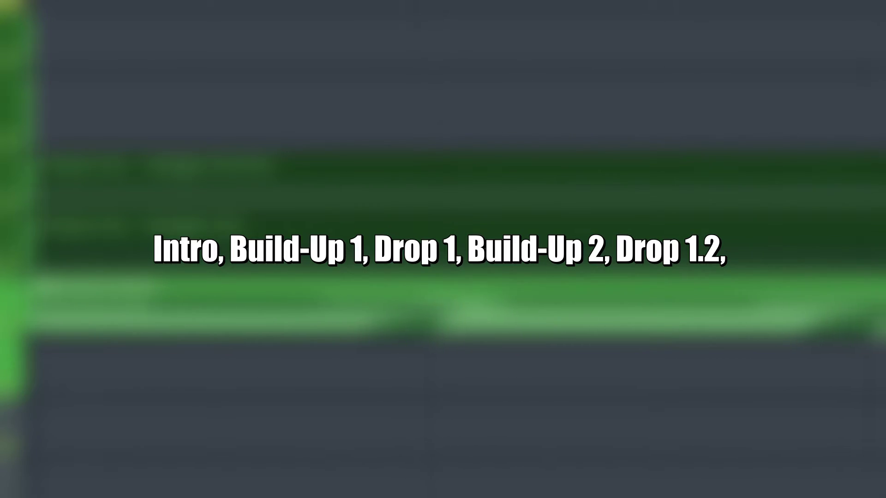
- Survey the arrangement from the arpeggio automation tracks down through the strummed and saw chord tracks during playback
scroll(442, 249, "down", 2)
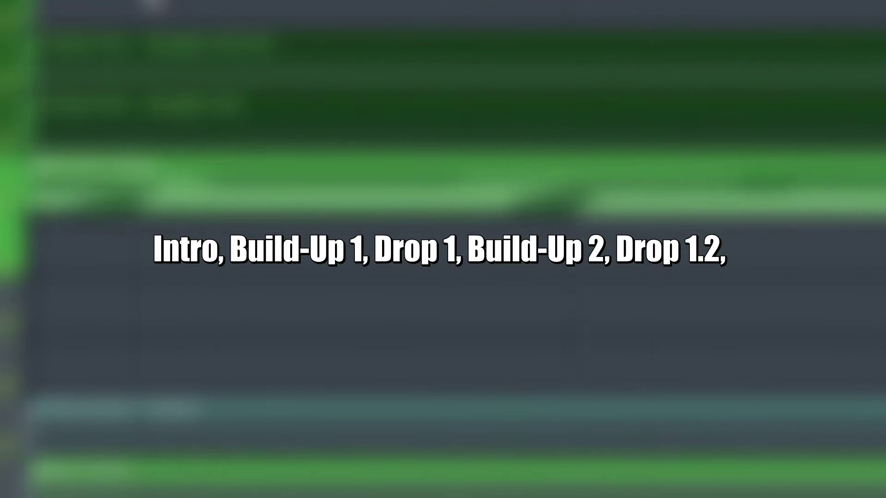
scroll(443, 249, "down", 2)
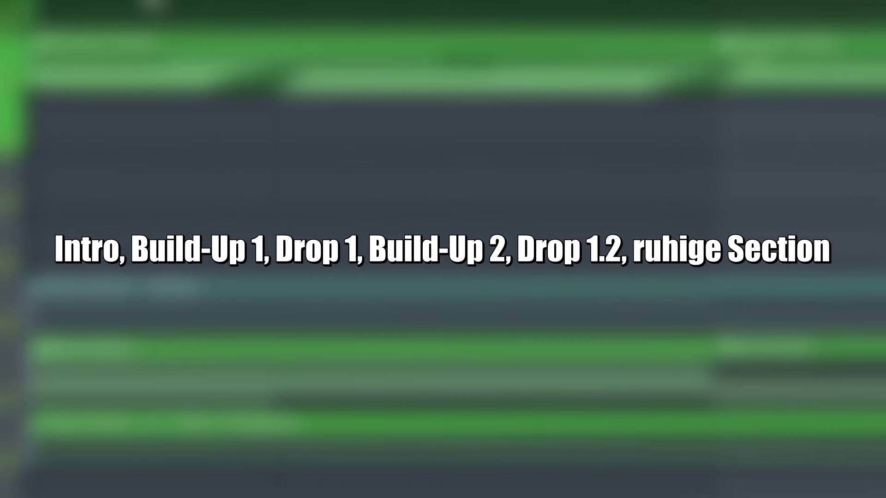
scroll(443, 249, "down", 2)
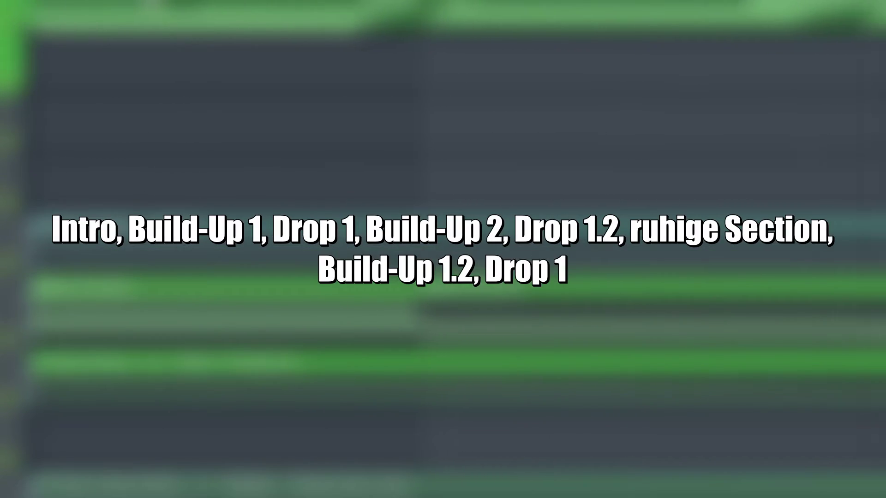
scroll(443, 249, "down", 2)
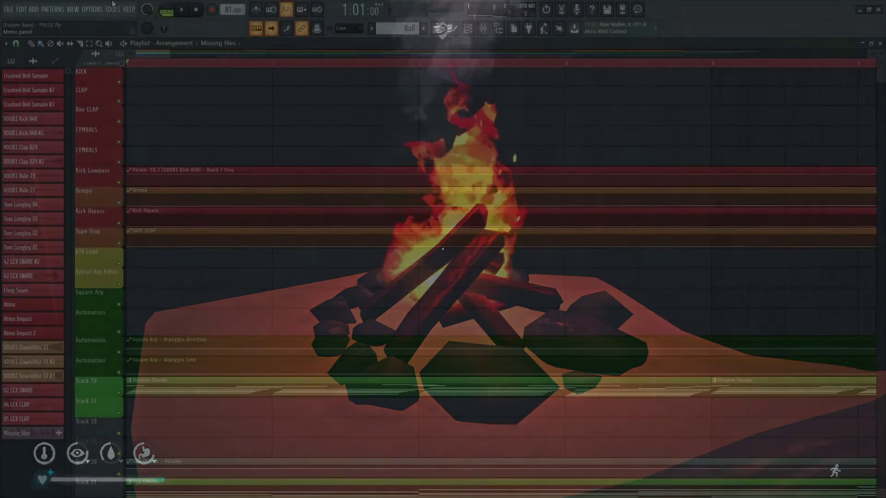
- Play the song from bar 1 and follow the build-up through the chord, bass and downlifter tracks to bar 17
key("space")
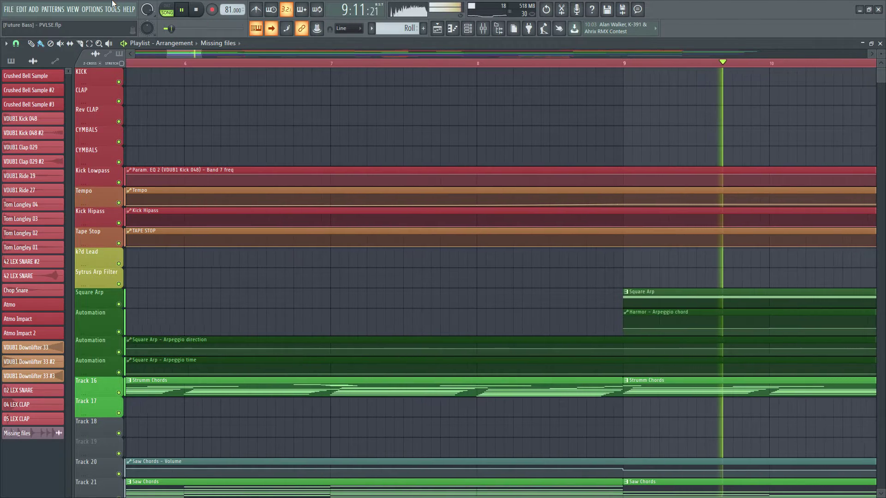
scroll(160, 223, "down", 1)
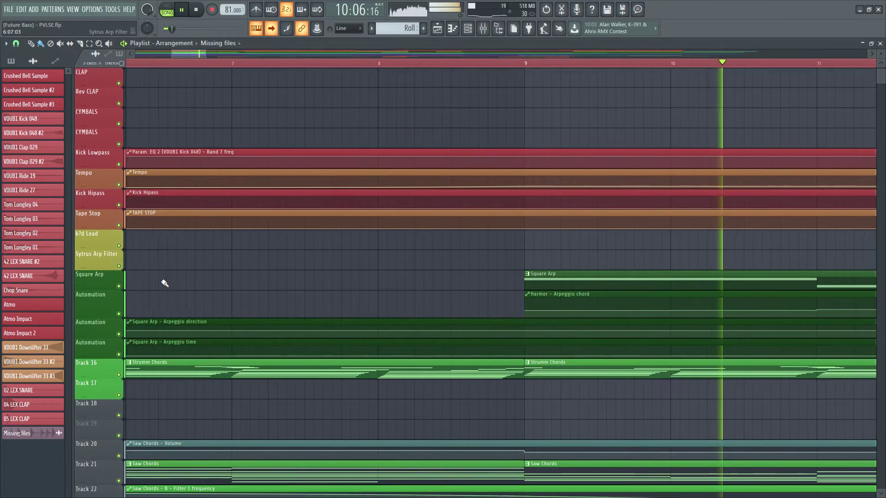
scroll(165, 283, "down", 1)
scroll(164, 283, "down", 1)
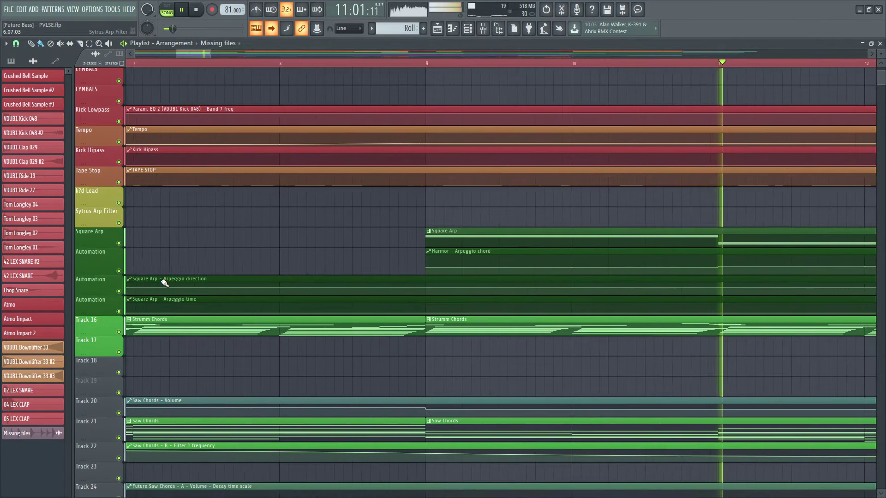
scroll(164, 284, "down", 1)
scroll(164, 283, "down", 1)
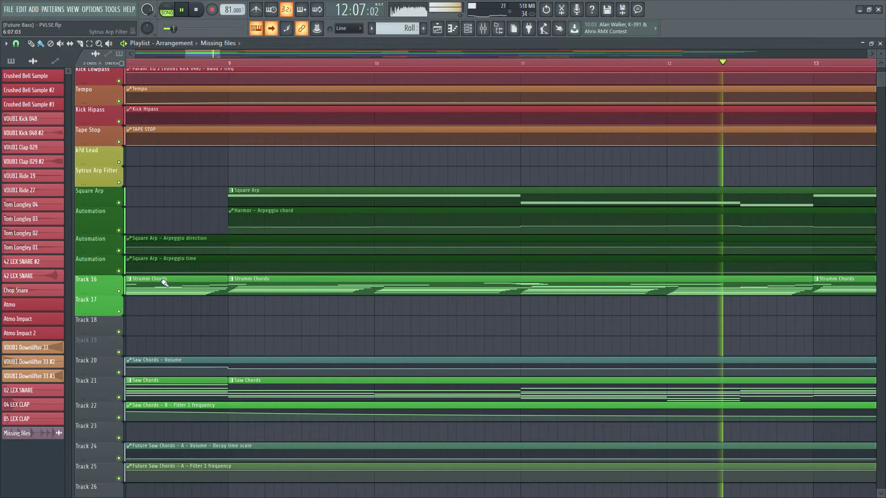
scroll(165, 283, "down", 1)
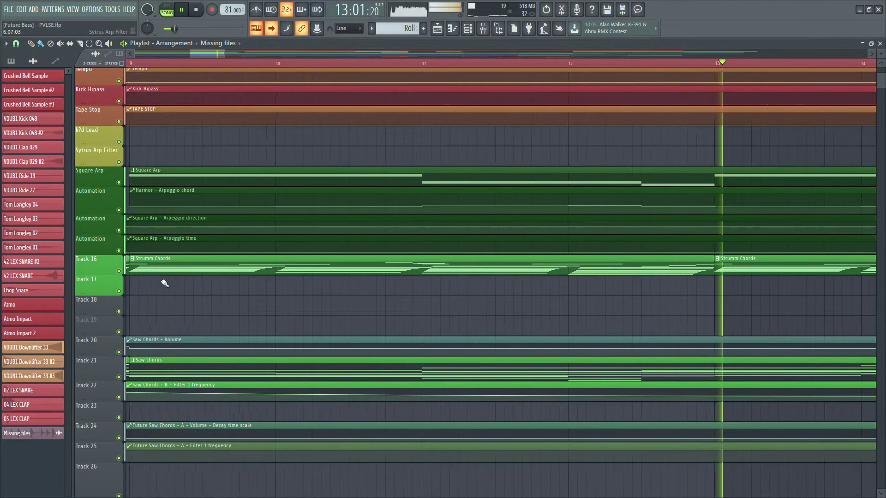
scroll(165, 283, "down", 6)
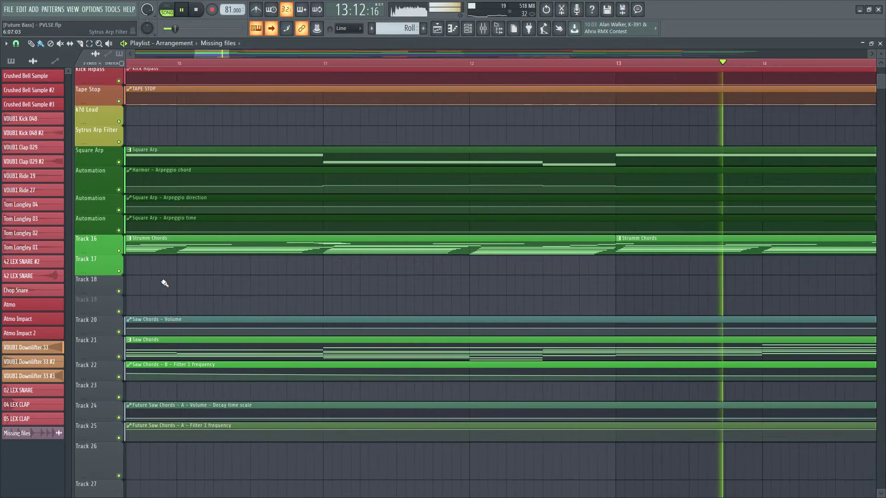
scroll(164, 283, "down", 4)
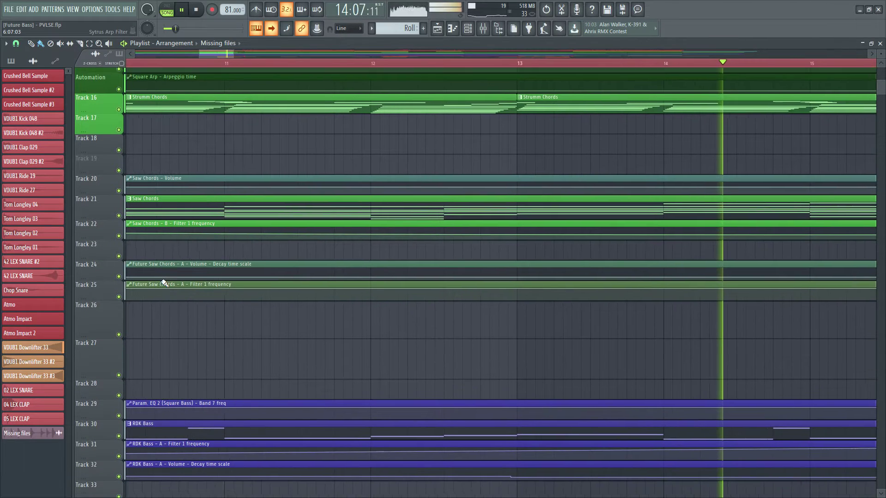
scroll(164, 283, "down", 8)
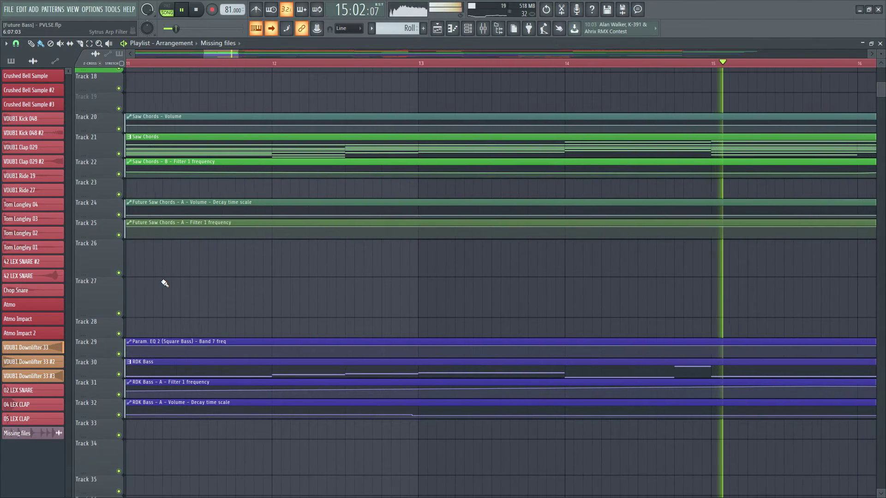
scroll(165, 283, "down", 7)
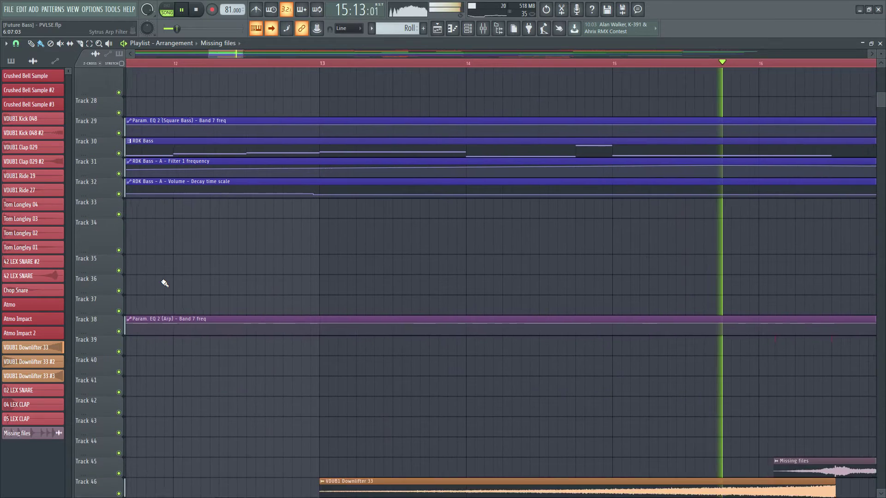
scroll(165, 283, "down", 1)
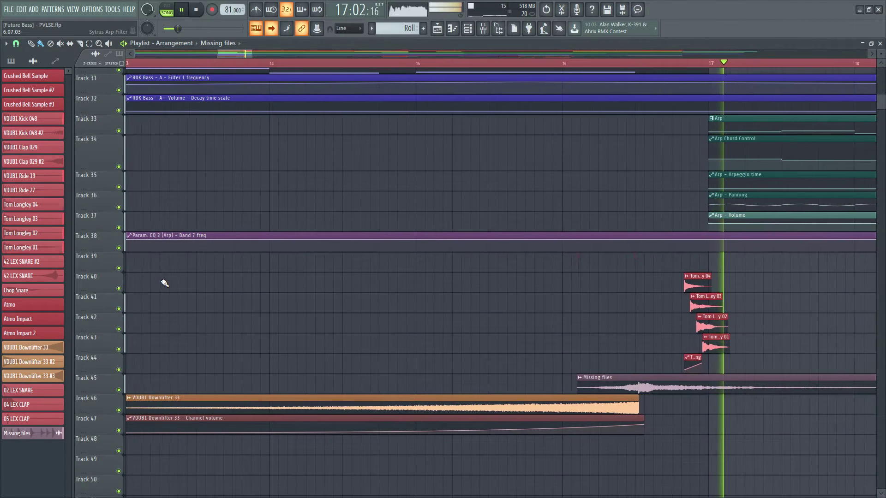
- Follow the playback from bar 17 to bar 34 across the drum, k?d Lead, Saw Chords and Future Saw tracks
scroll(165, 283, "up", 20)
scroll(165, 283, "up", 4)
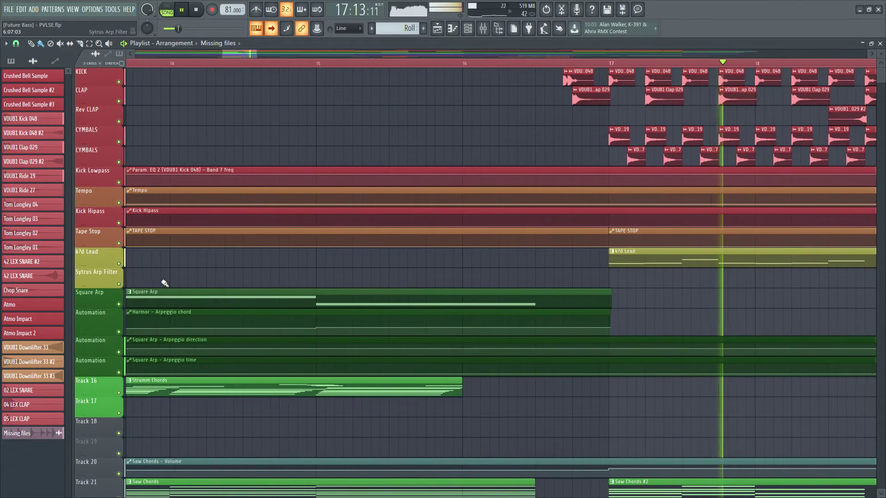
scroll(165, 283, "down", 3)
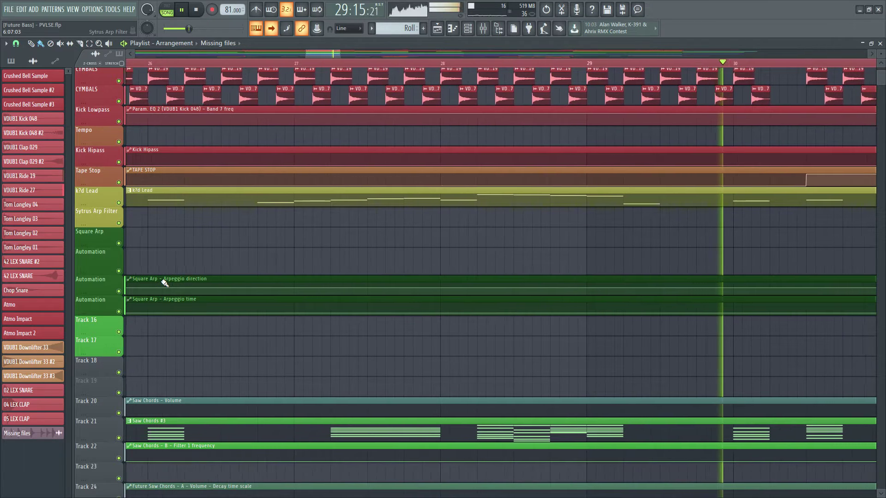
scroll(164, 282, "up", 3)
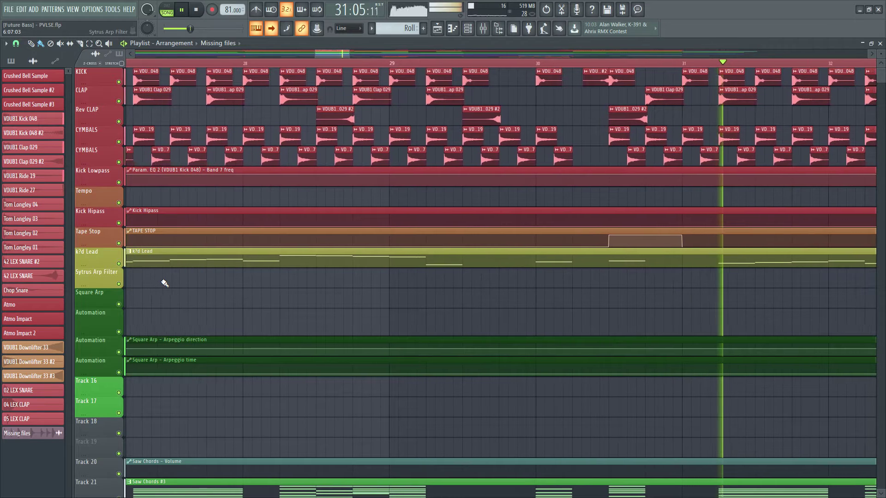
scroll(164, 283, "down", 6)
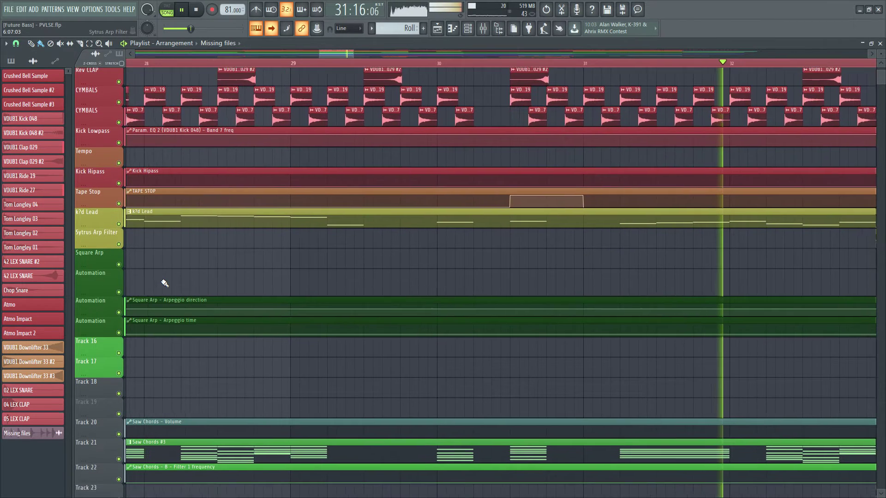
scroll(165, 283, "down", 3)
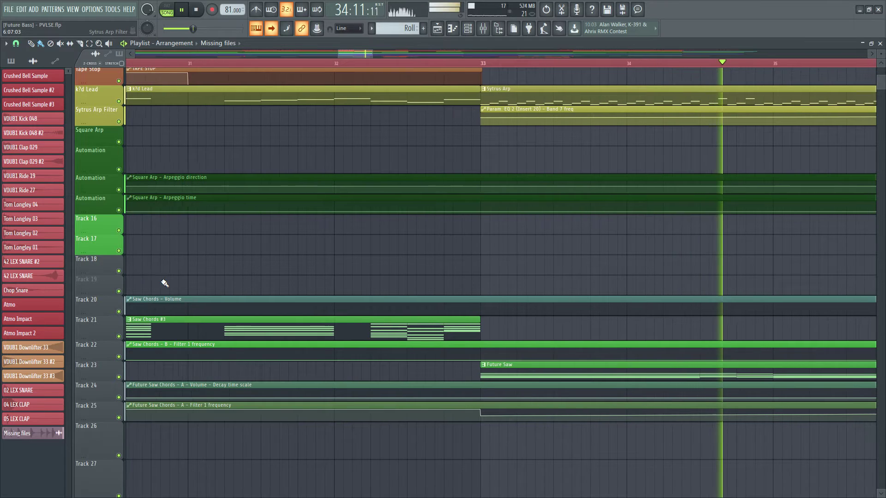
- Follow the playback up to bar 48 through the Sanic Arp, Square Bass #2 and Bellz #2 clips
scroll(165, 283, "down", 1)
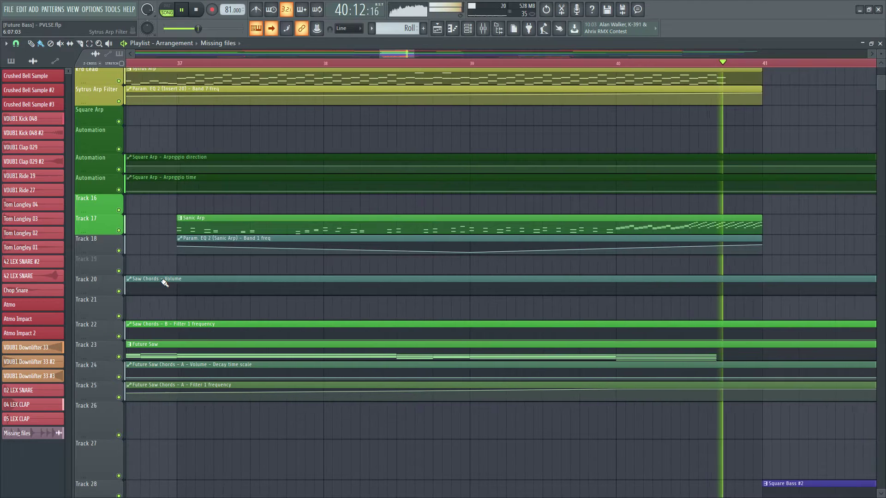
scroll(165, 283, "down", 5)
scroll(165, 283, "down", 6)
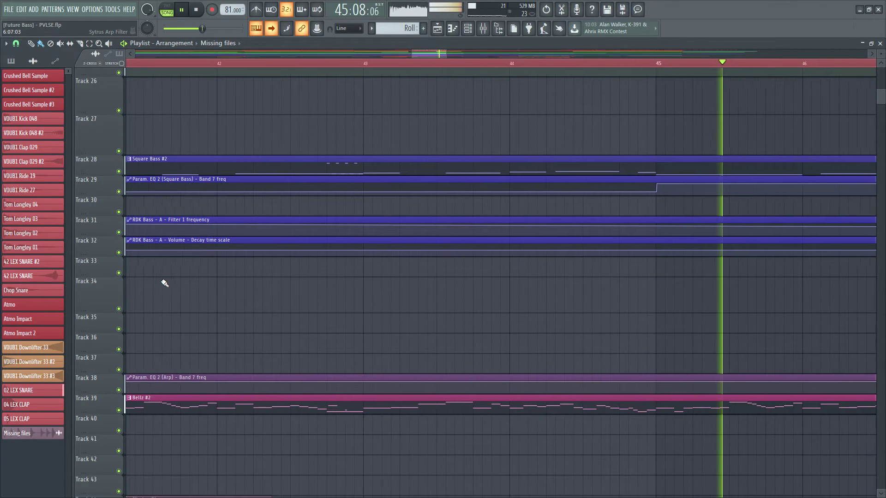
scroll(165, 284, "down", 3)
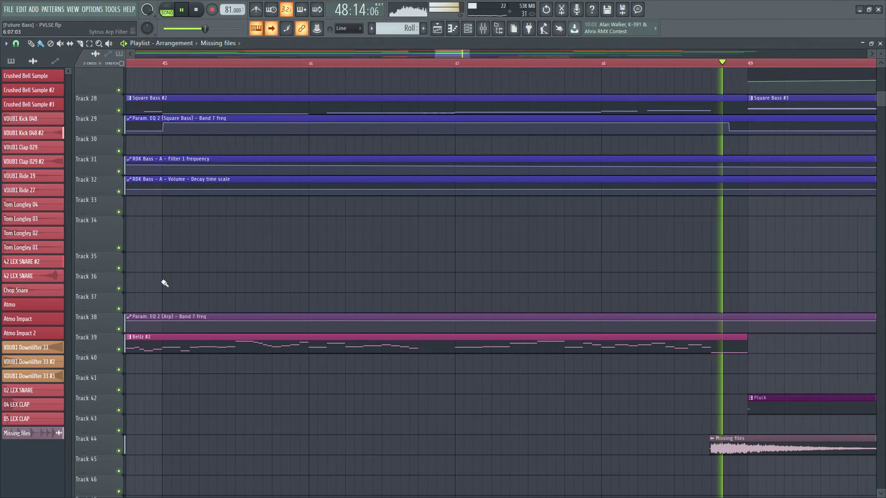
- Follow the playback from bar 49 to bar 64 across the Sine Pad, Future Saw #2, RDK Bass #3 and Arp #3 clips
scroll(165, 284, "up", 2)
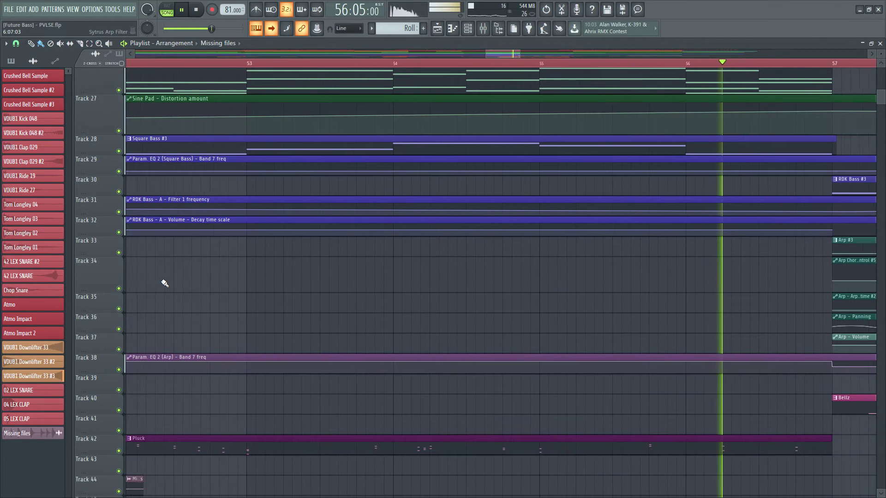
scroll(165, 284, "up", 5)
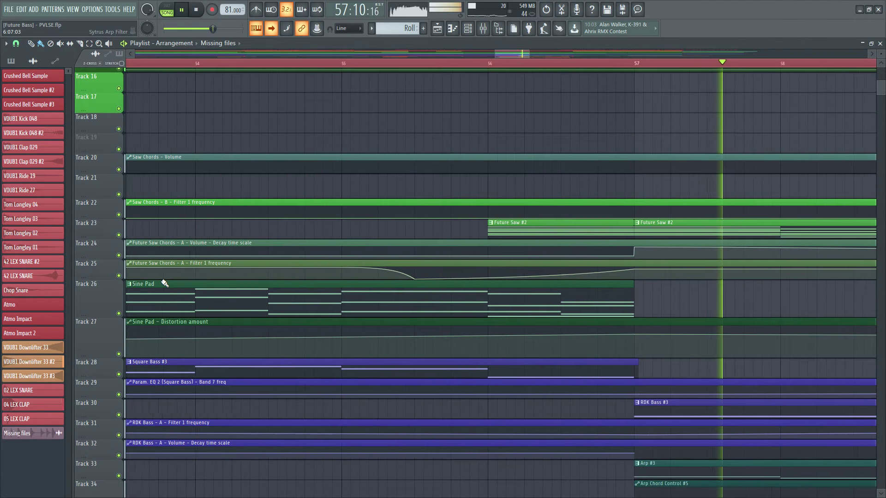
scroll(165, 283, "up", 1)
scroll(164, 283, "up", 4)
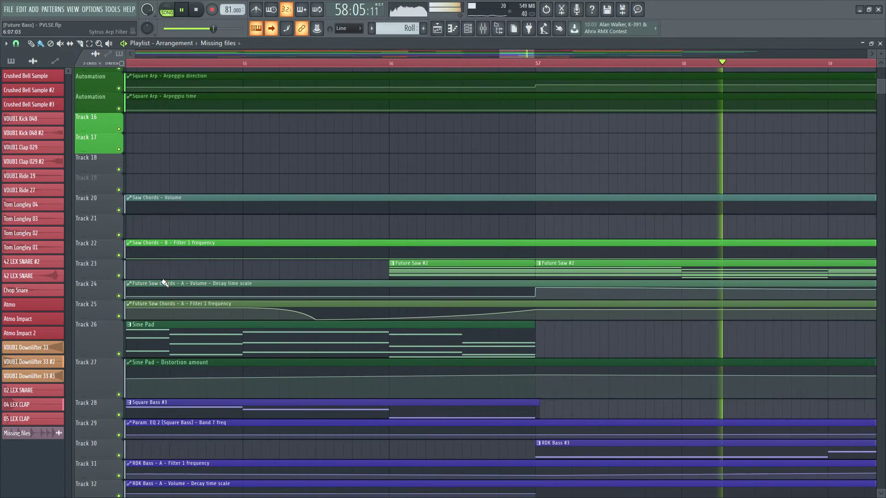
scroll(165, 283, "up", 6)
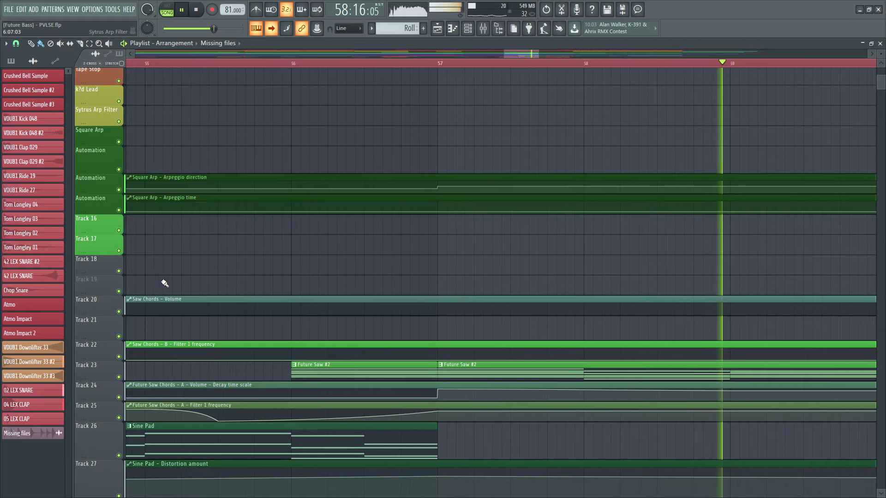
scroll(165, 283, "up", 2)
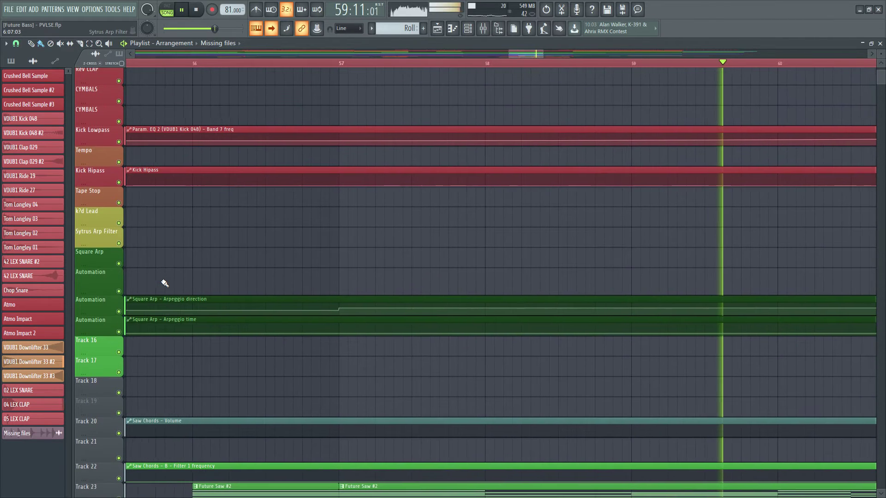
scroll(165, 283, "down", 6)
scroll(165, 283, "down", 15)
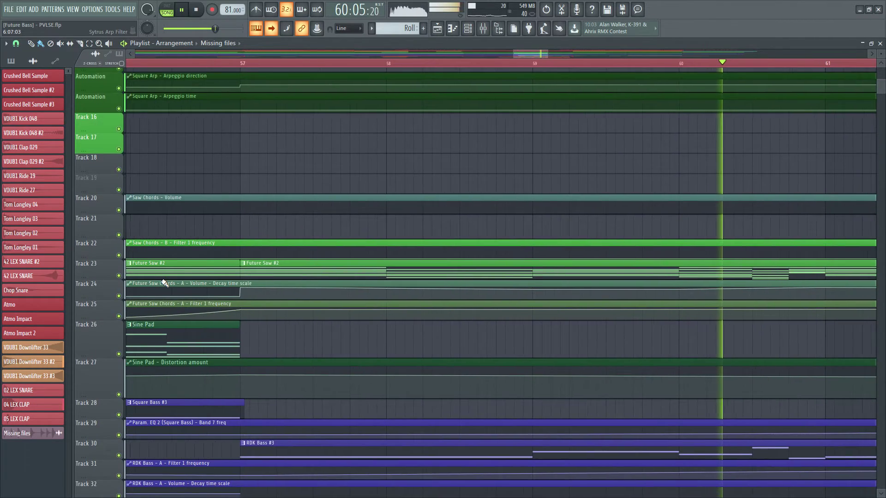
scroll(164, 283, "down", 2)
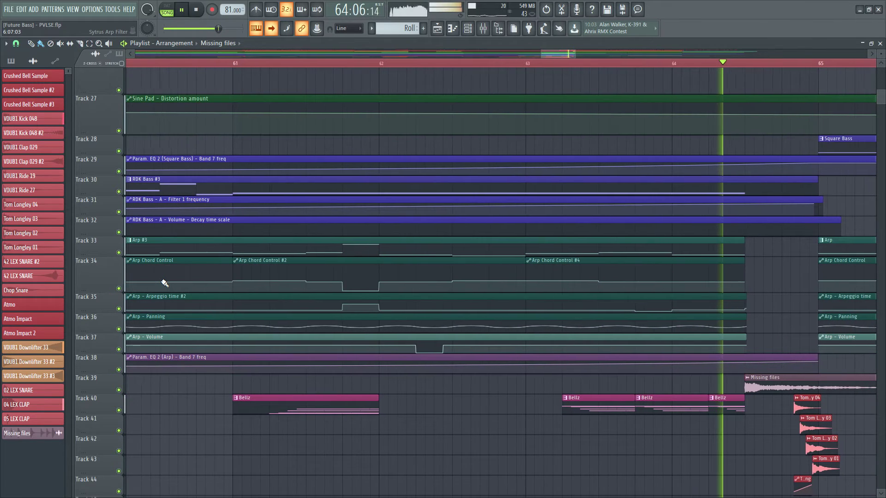
- Follow the playback from bar 64 to bar 82 across the drum, Tape Stop, k?d Lead and heartbeat clips
scroll(164, 282, "up", 3)
scroll(165, 283, "up", 10)
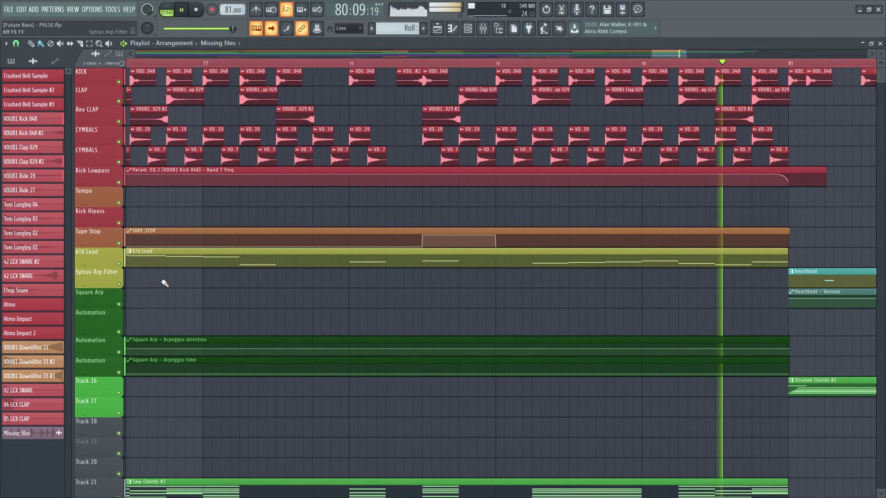
scroll(203, 245, "down", 1)
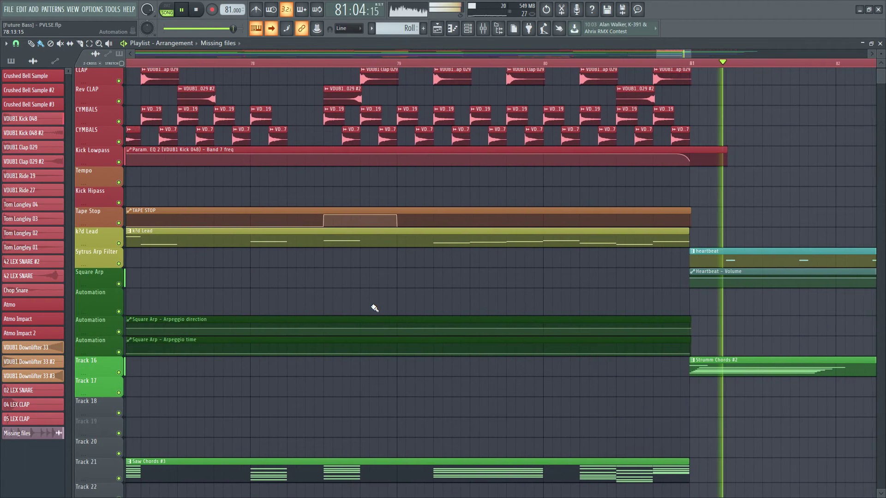
scroll(373, 307, "down", 1)
scroll(374, 308, "down", 1)
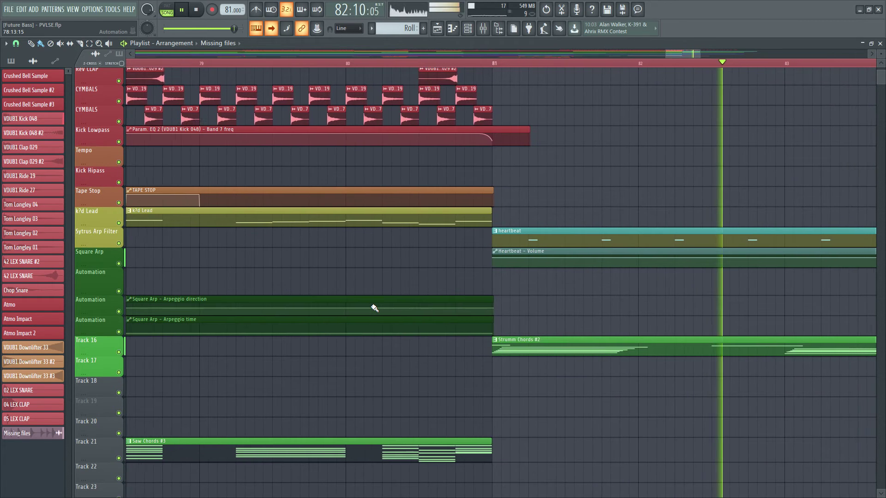
- Follow the playback from bar 82 to bar 85 across the Strumm Chords #2, Sine Pad and Square Bass #3 clips
scroll(374, 308, "down", 2)
scroll(374, 308, "down", 2)
scroll(374, 308, "down", 5)
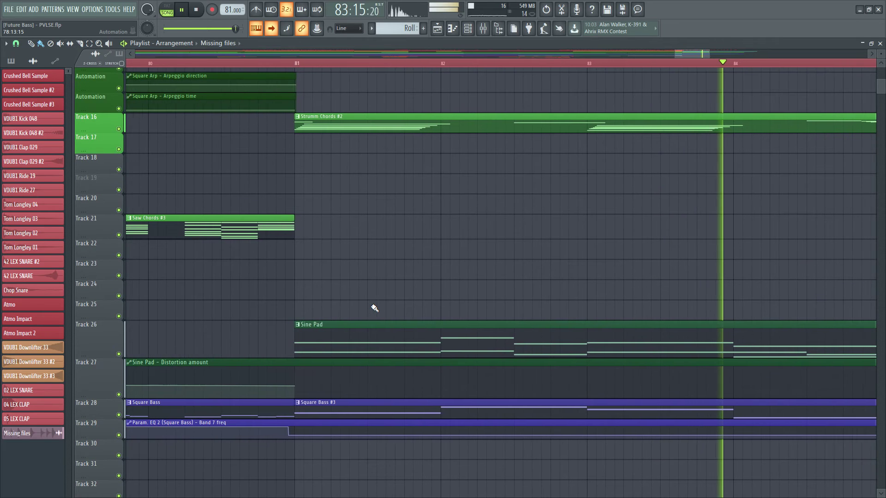
scroll(374, 308, "down", 1)
scroll(374, 308, "down", 4)
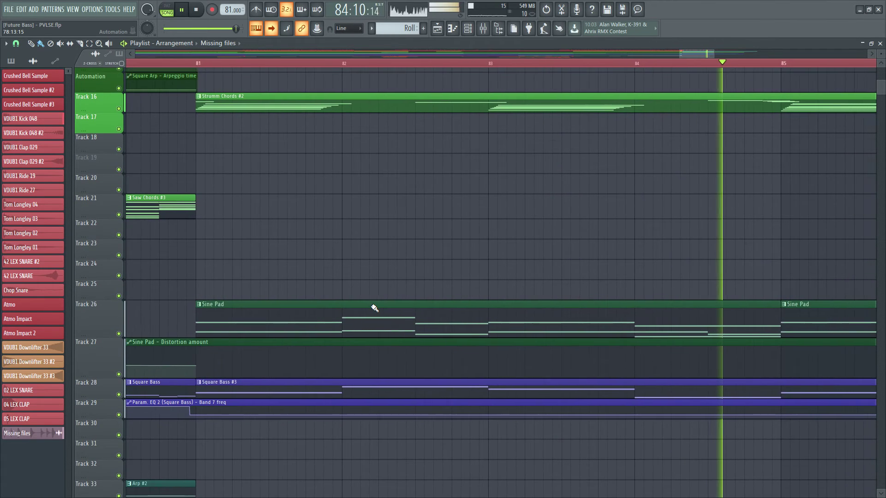
scroll(374, 308, "up", 13)
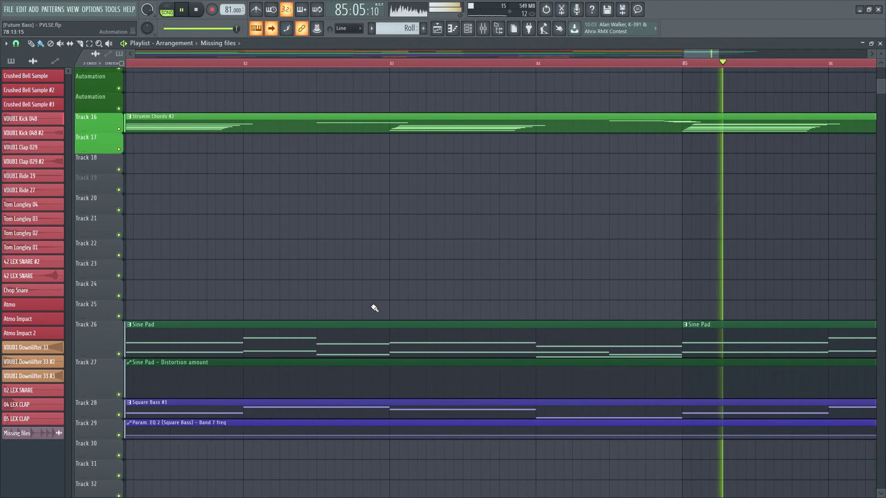
scroll(374, 308, "up", 3)
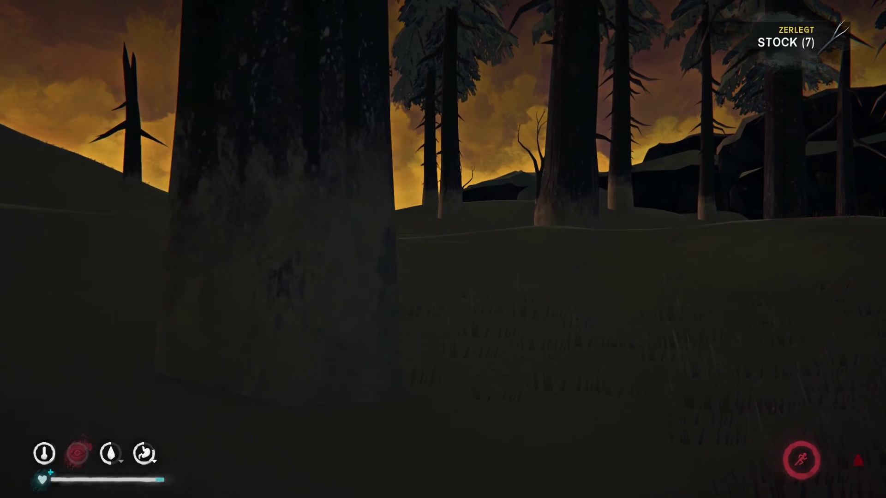
key("s")
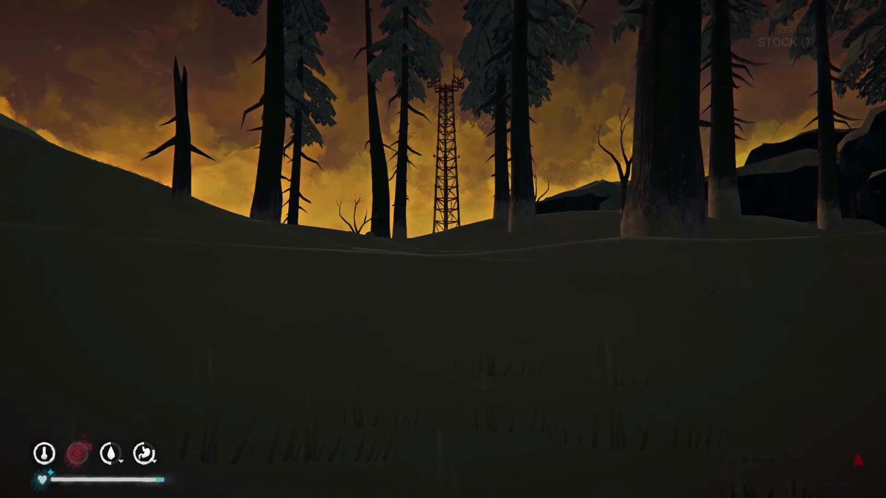
key("w")
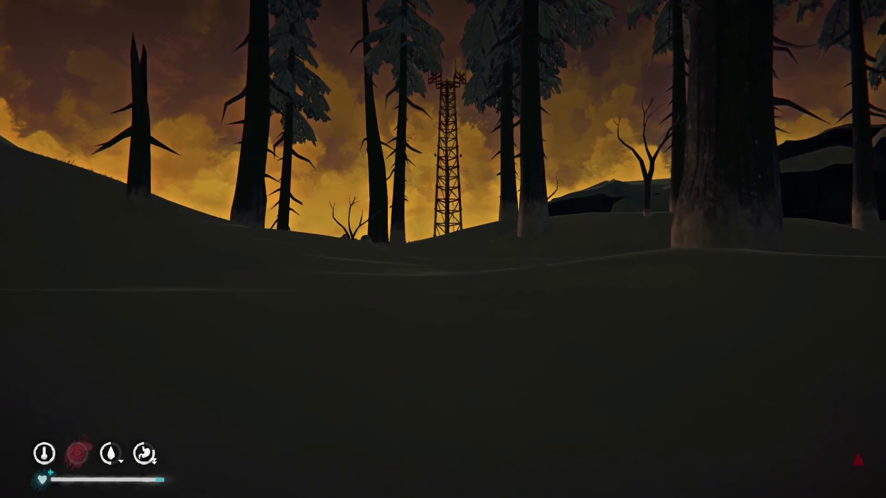
key("w")
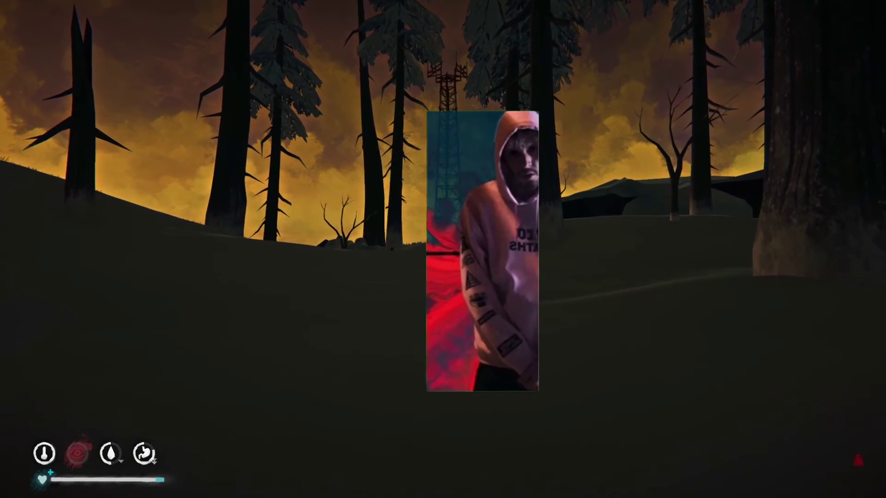
key("w")
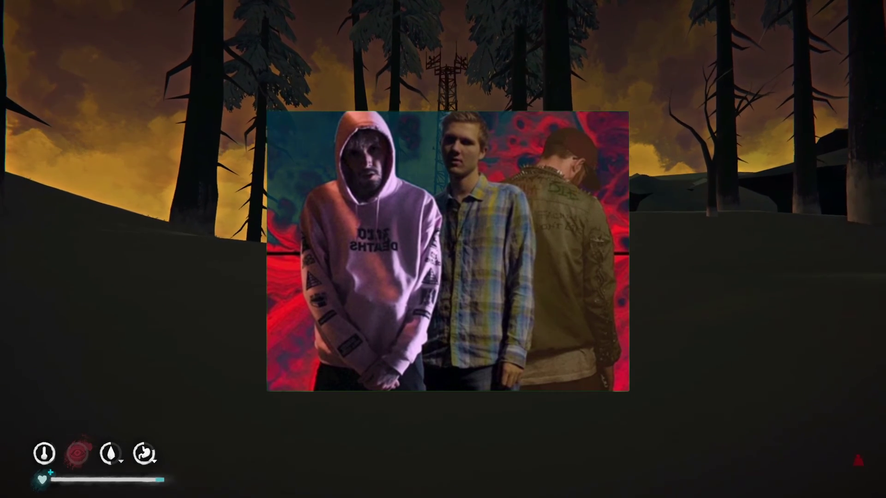
key("w")
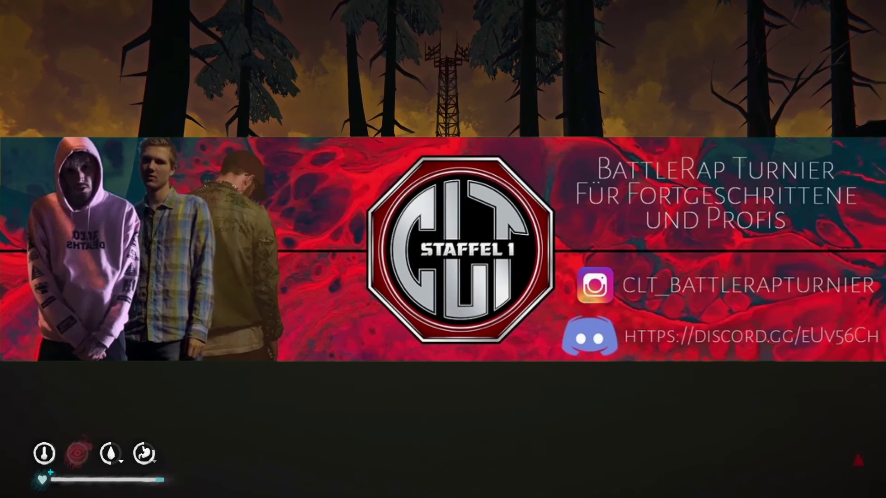
key("w")
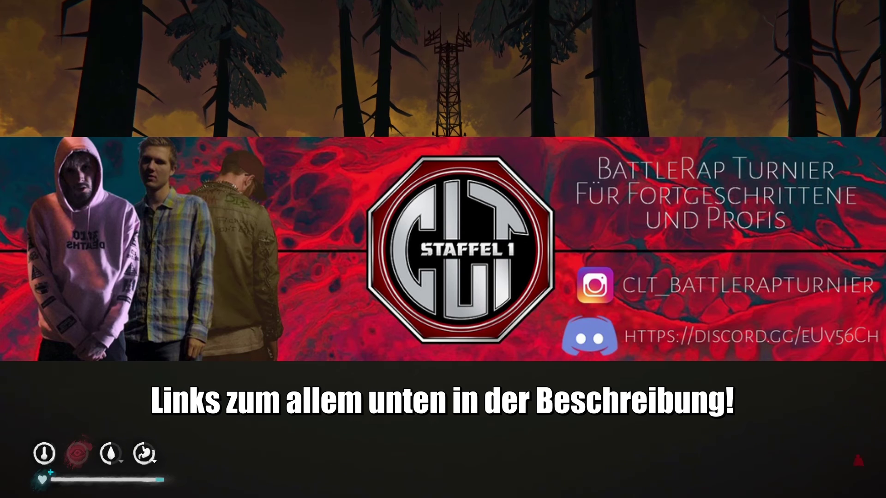
key("w")
key("w")
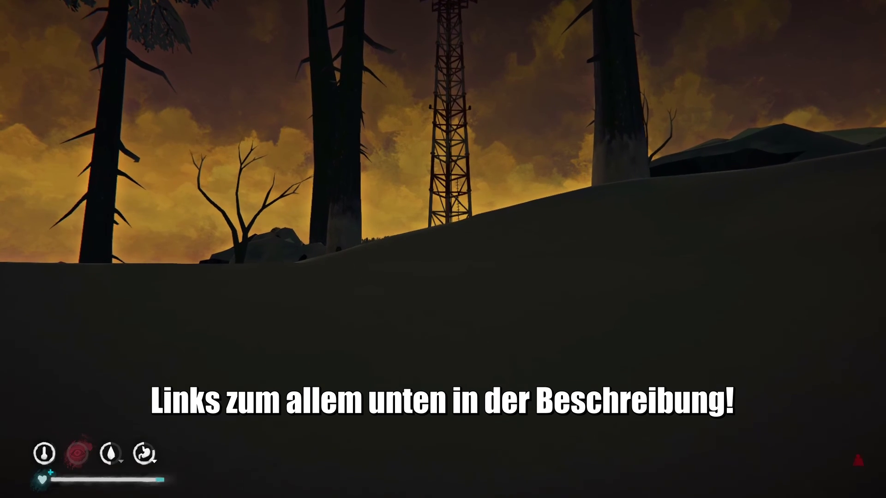
key("w")
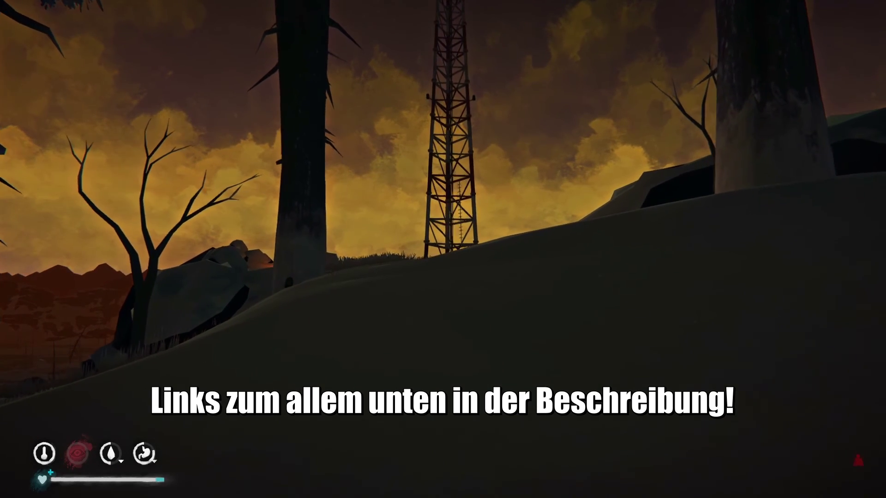
key("w")
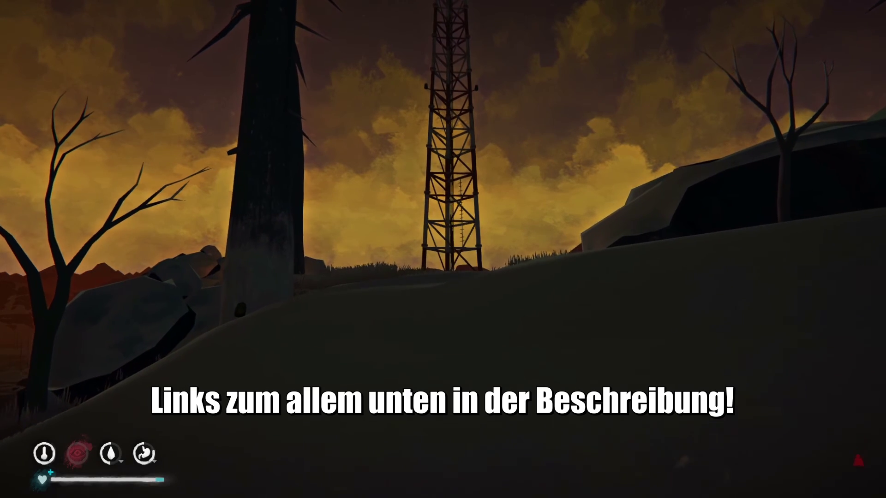
key("w")
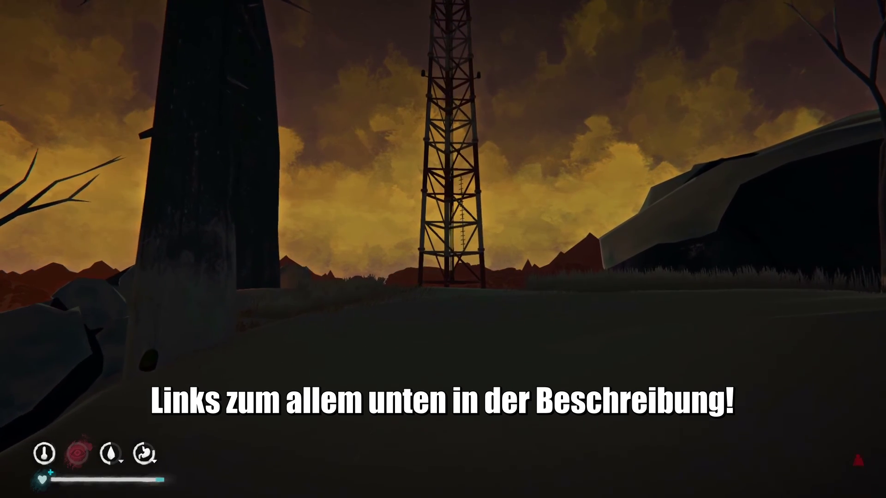
key("w")
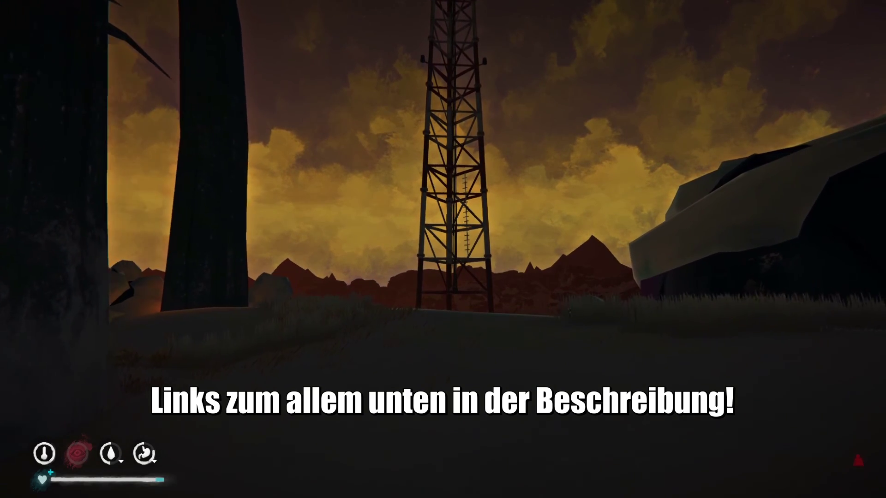
key("w")
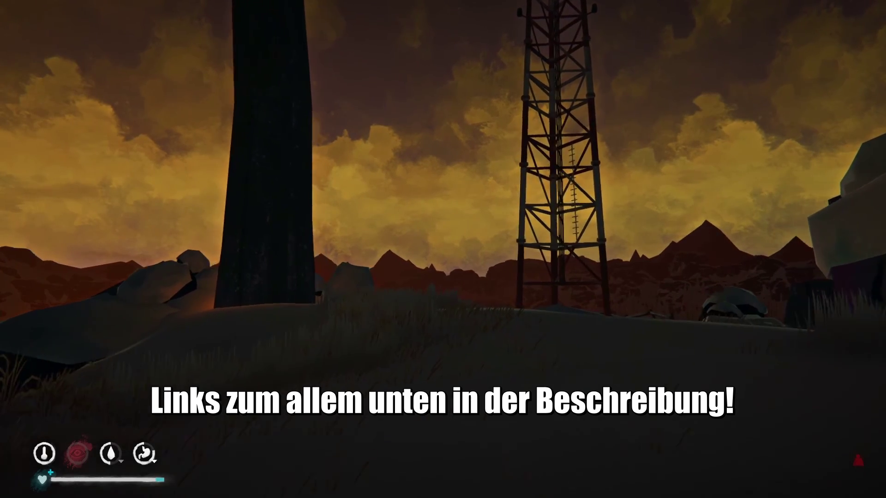
key("w")
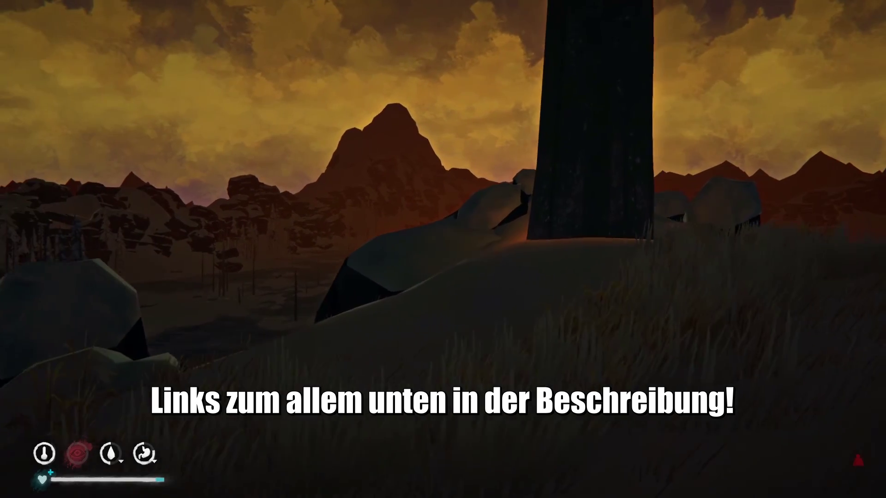
key("d")
key("d")
key("w")
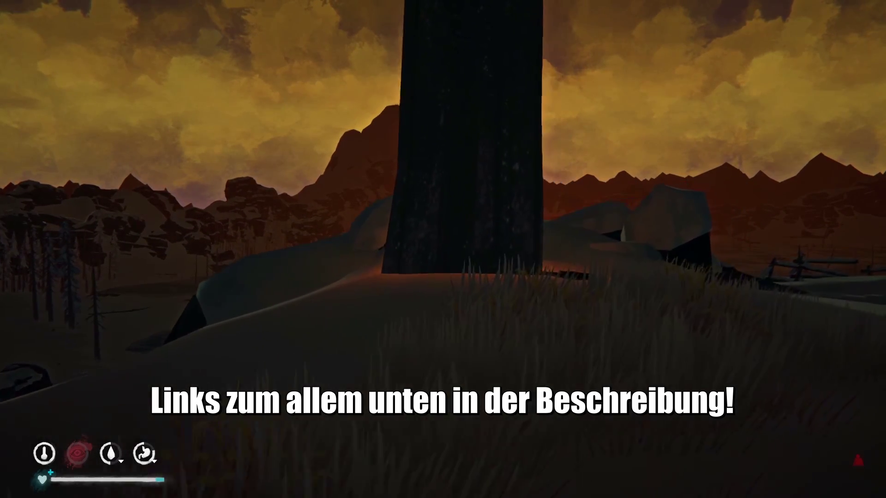